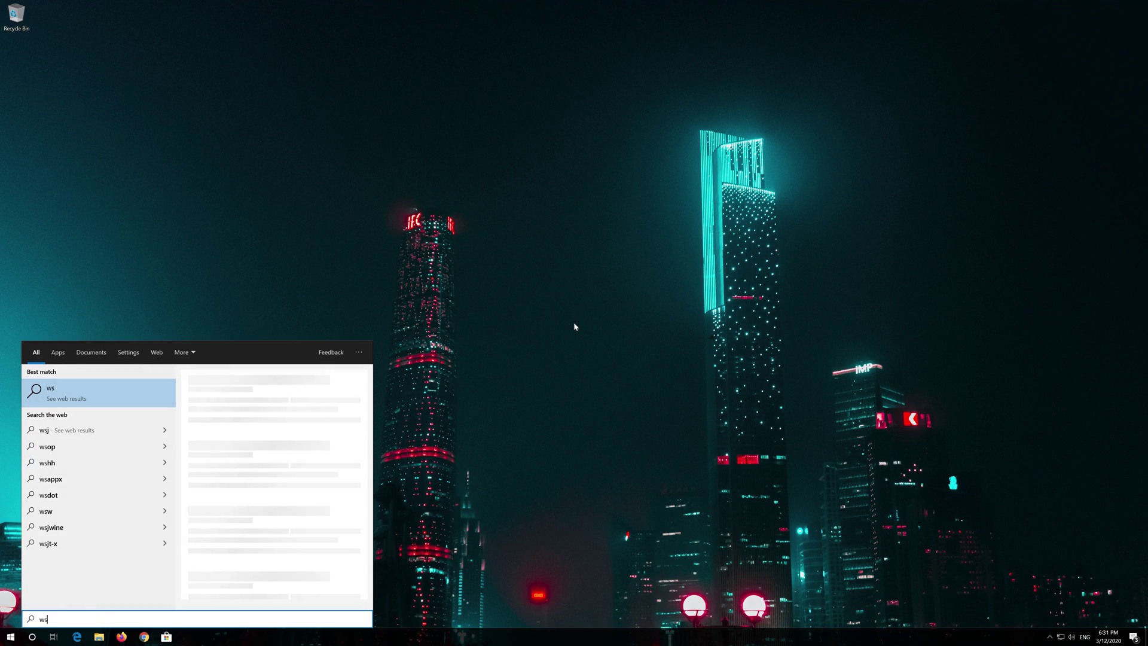
# Step: Run the wsreset command from Start search to clear the Store cache
pyautogui.write('reset')
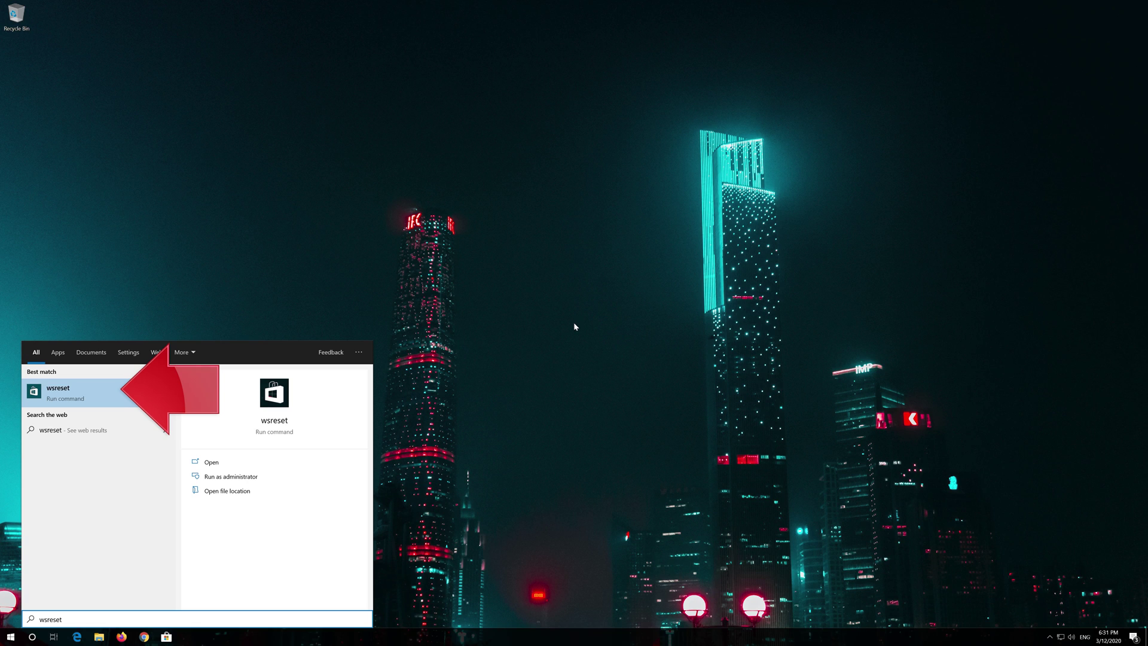
pyautogui.click(102, 403)
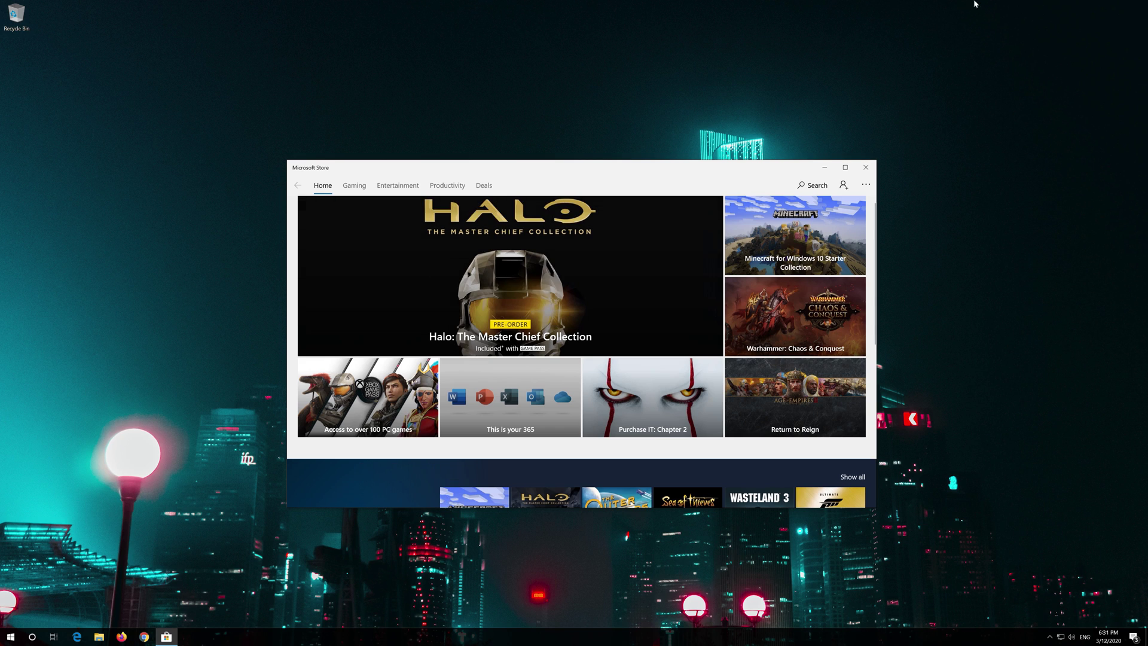
# Step: Close the Microsoft Store window that reopened after the wsreset
pyautogui.click(864, 170)
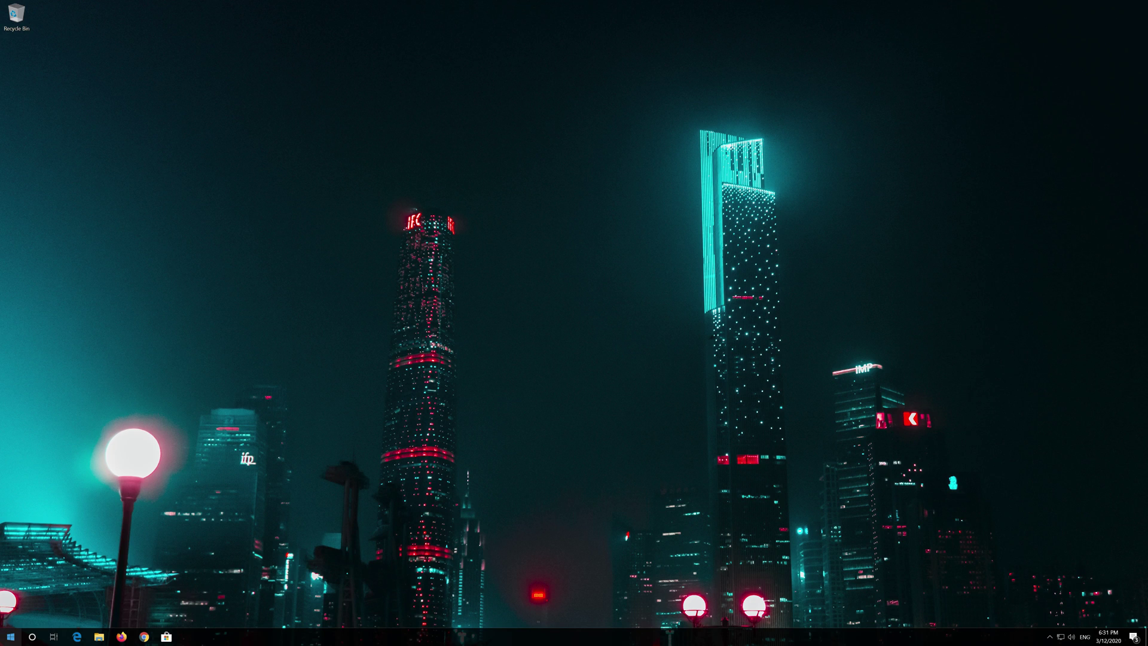
# Step: Launch Windows PowerShell as administrator from Start search and approve the UAC prompt
pyautogui.click(10, 636)
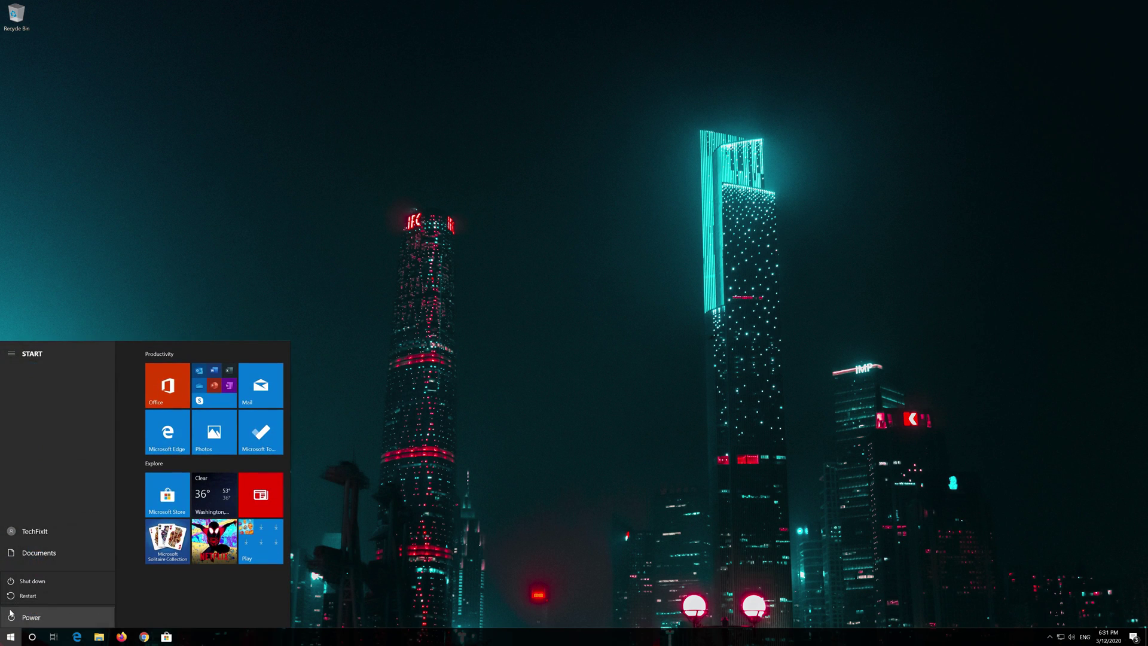
pyautogui.click(11, 614)
pyautogui.click(16, 594)
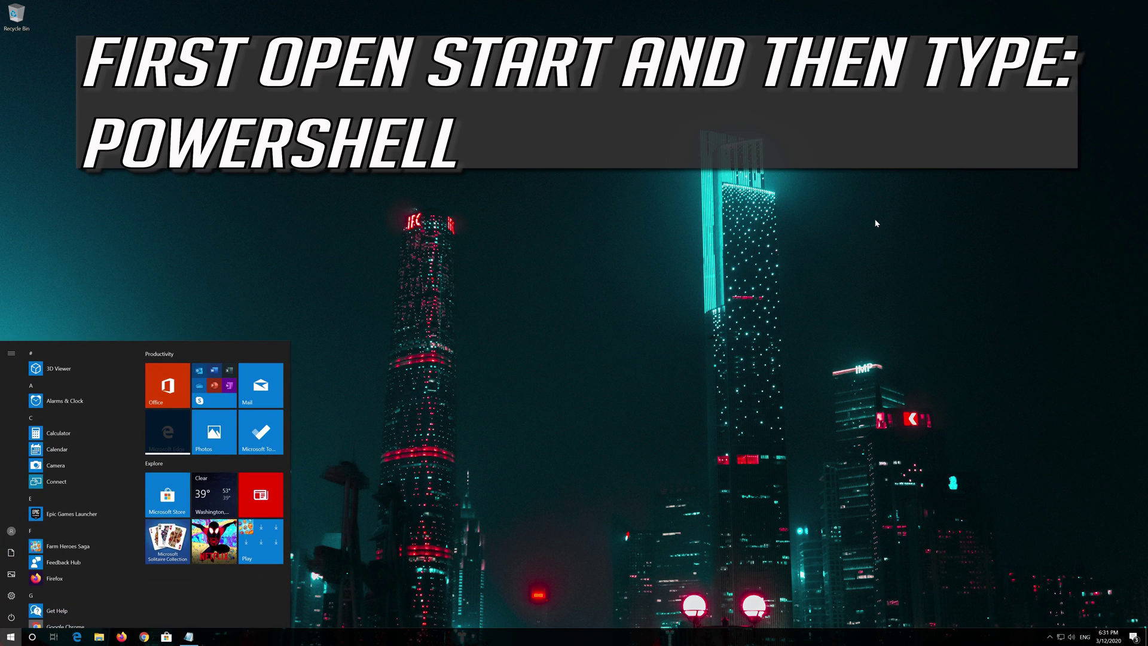
pyautogui.write('powersh')
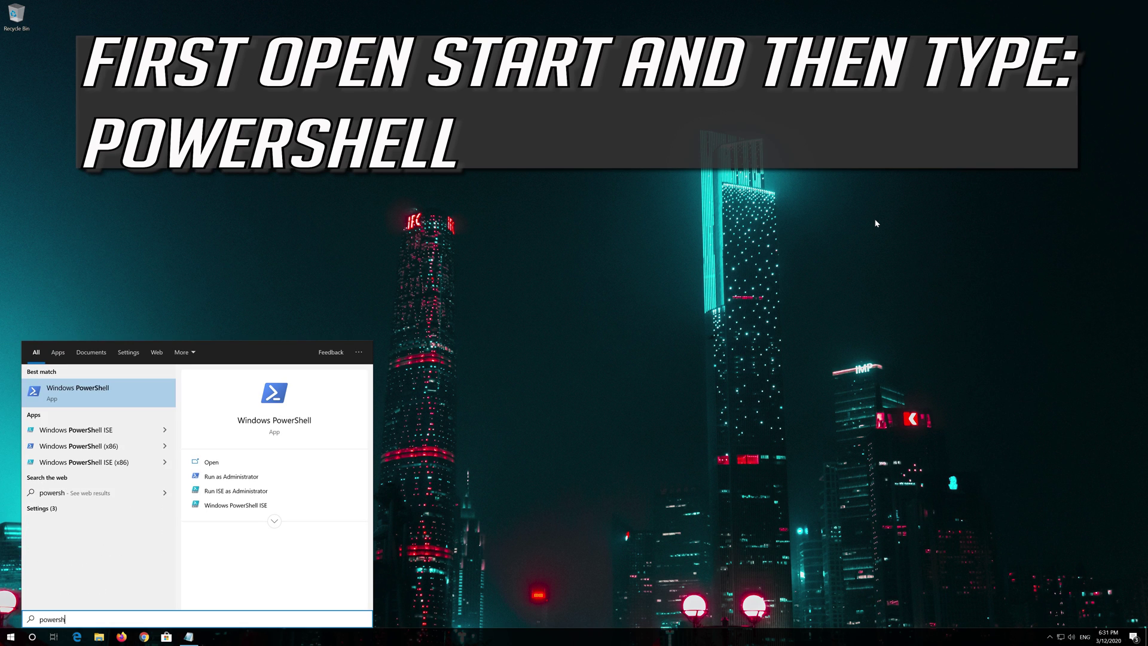
pyautogui.write('ell')
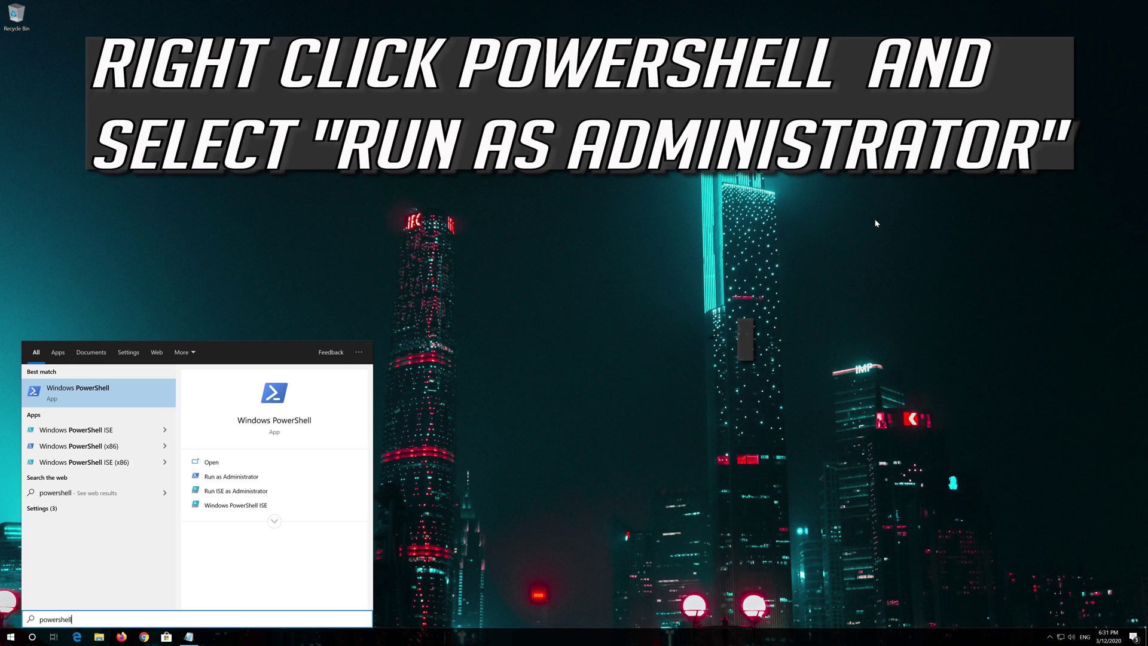
pyautogui.rightClick(89, 397)
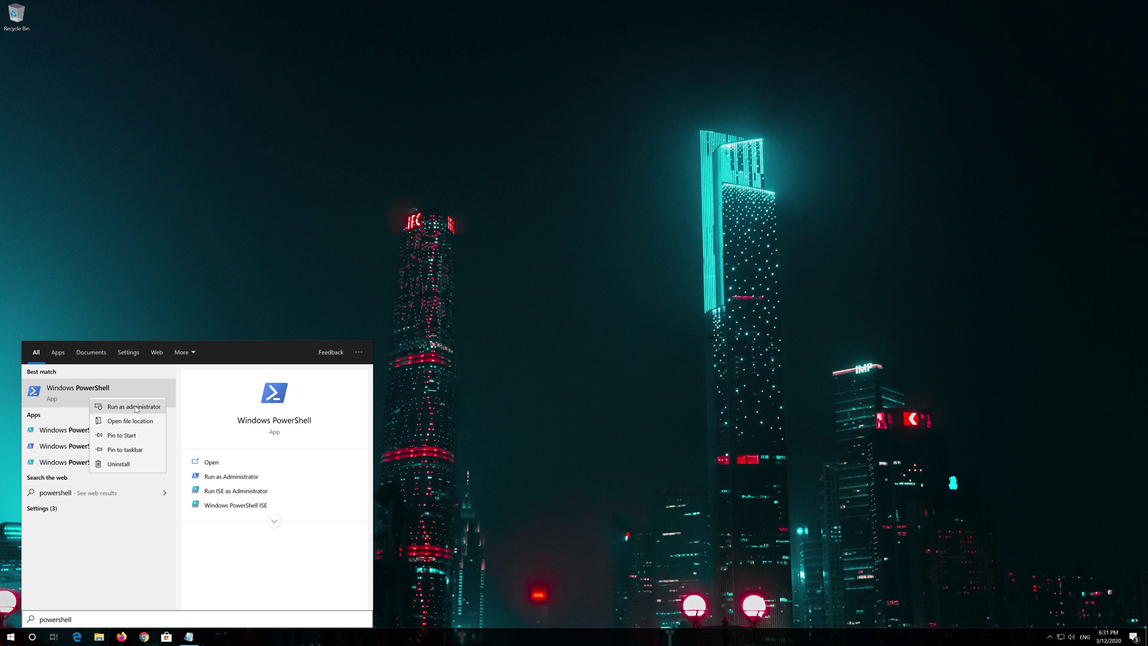
pyautogui.click(135, 407)
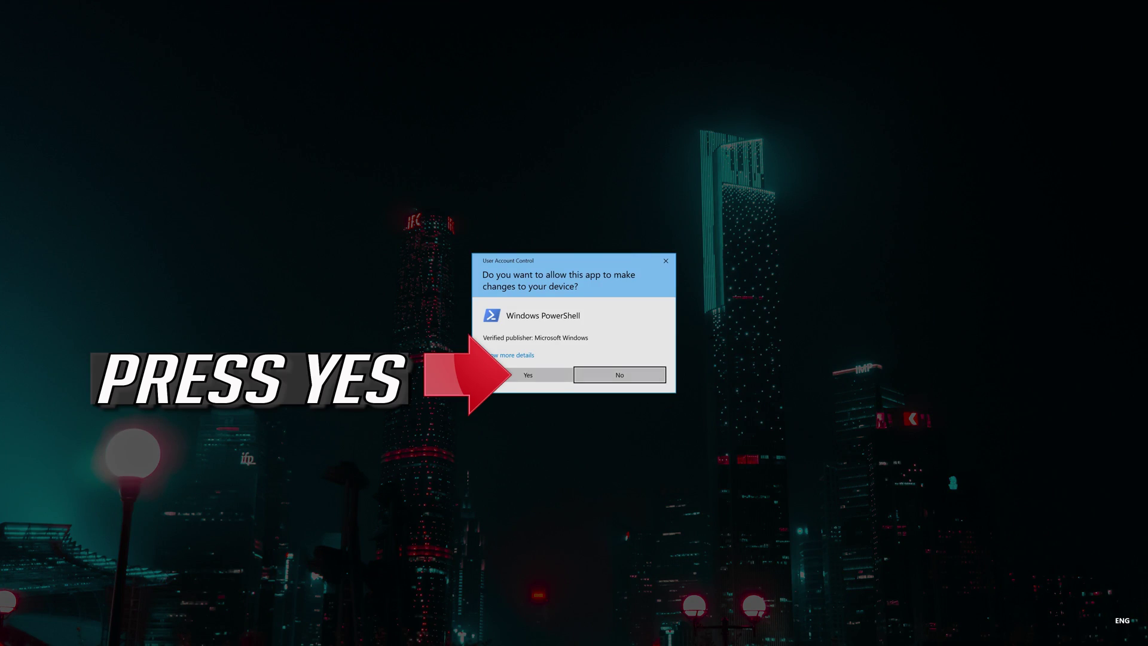
pyautogui.click(529, 375)
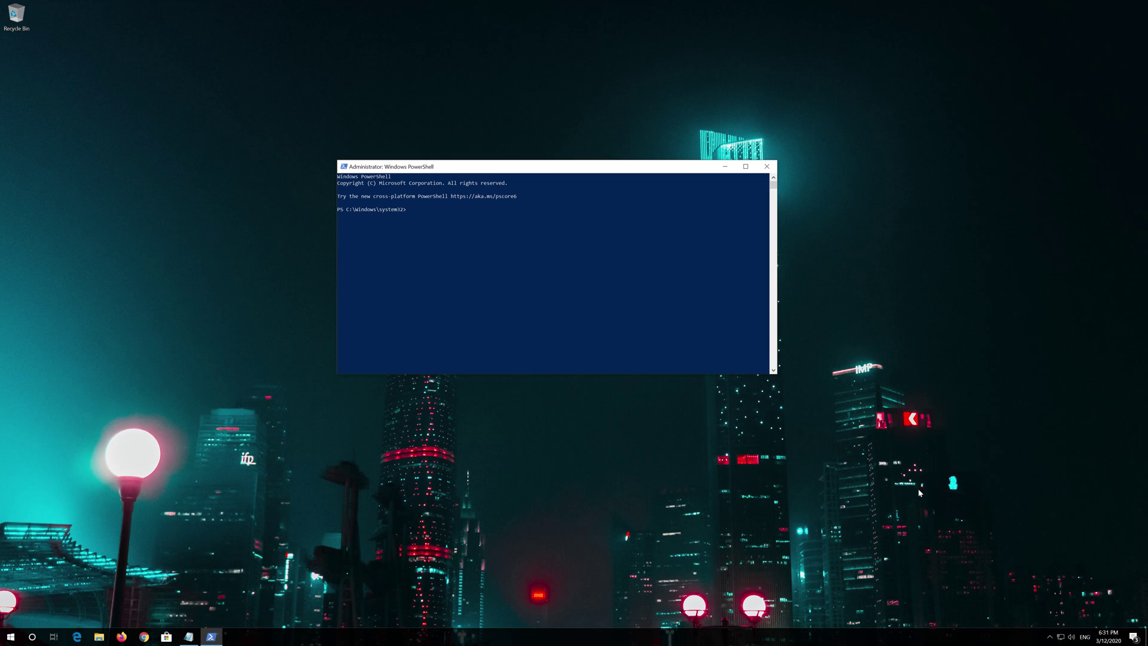
pyautogui.click(189, 637)
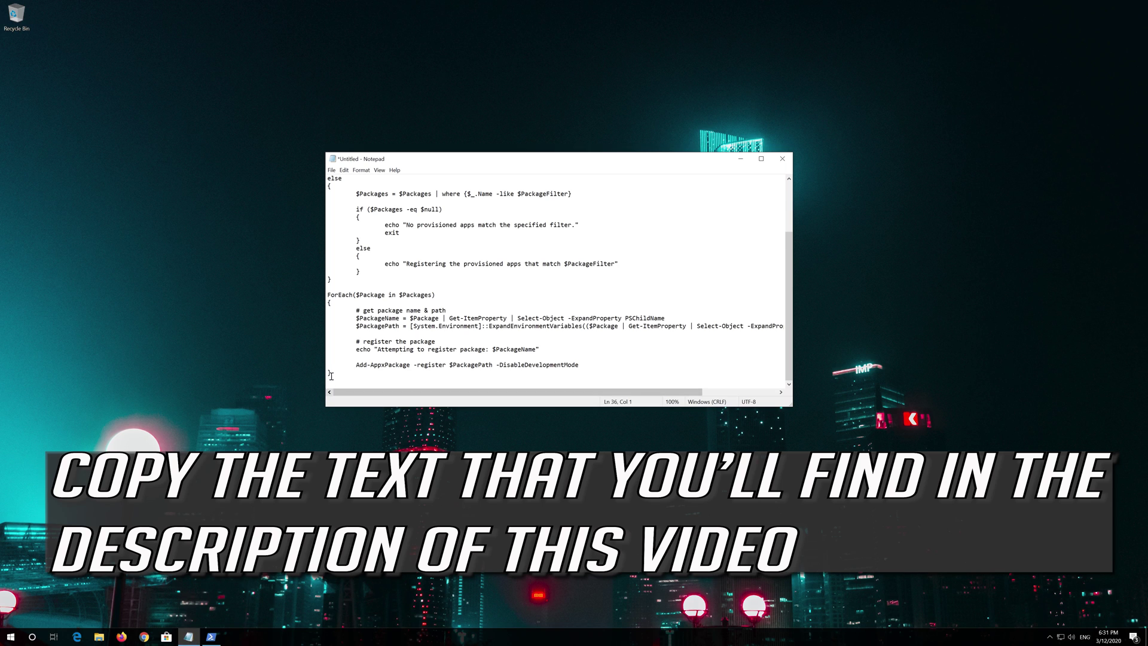
# Step: Copy the entire Add-AppxPackage re-registration script from Notepad, then minimize Notepad
pyautogui.moveTo(330, 378); pyautogui.dragTo(291, 177)
pyautogui.scroll(3, 326, 359)
pyautogui.rightClick(437, 192)
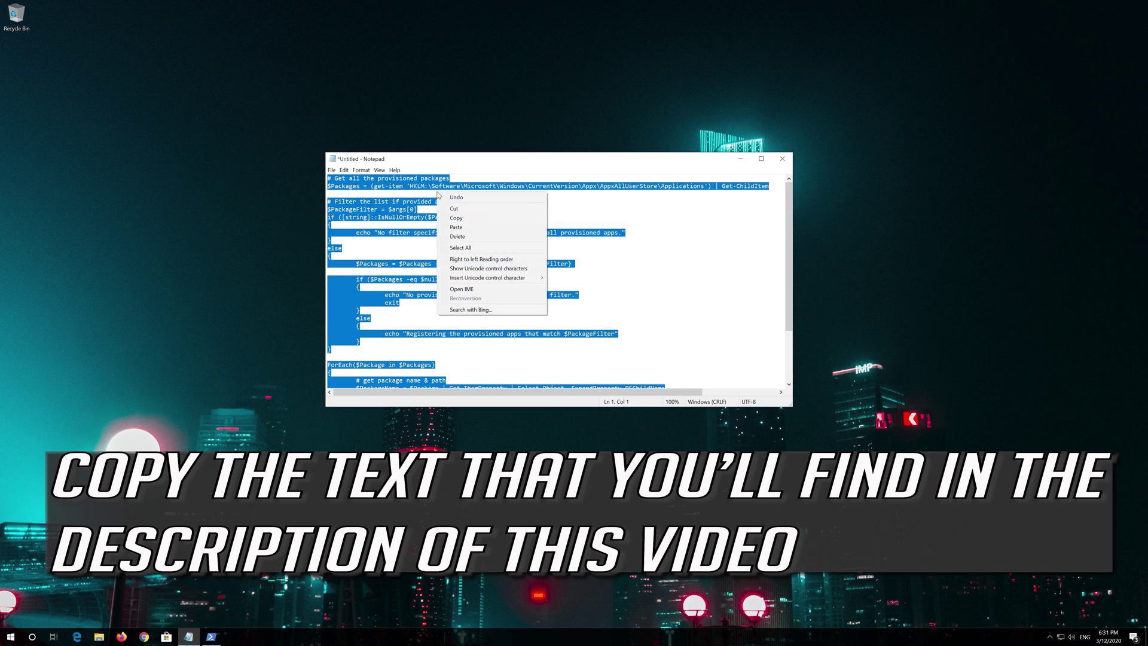
pyautogui.click(456, 219)
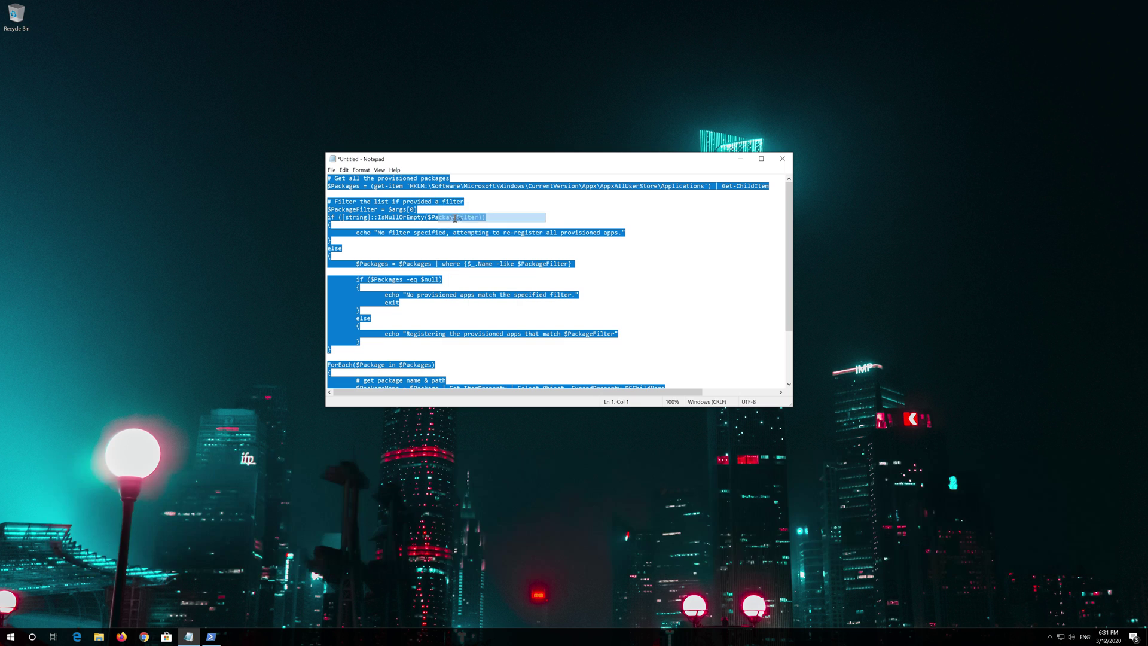
pyautogui.click(741, 161)
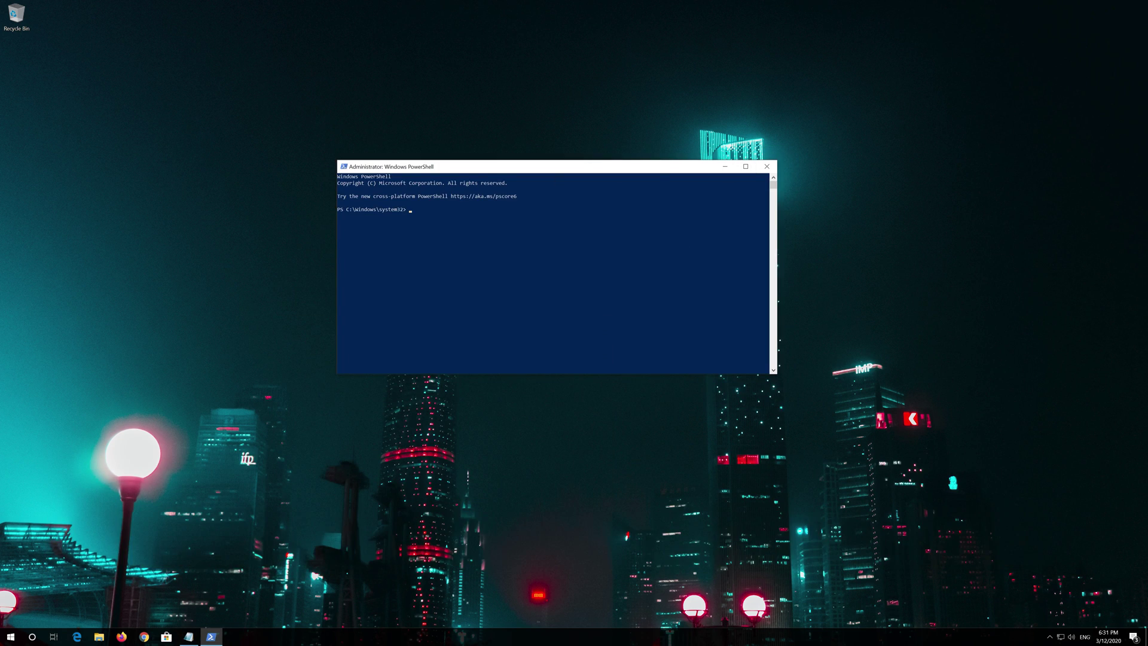
# Step: Paste the script into PowerShell via Edit > Paste, run it, then exit PowerShell
pyautogui.rightClick(537, 168)
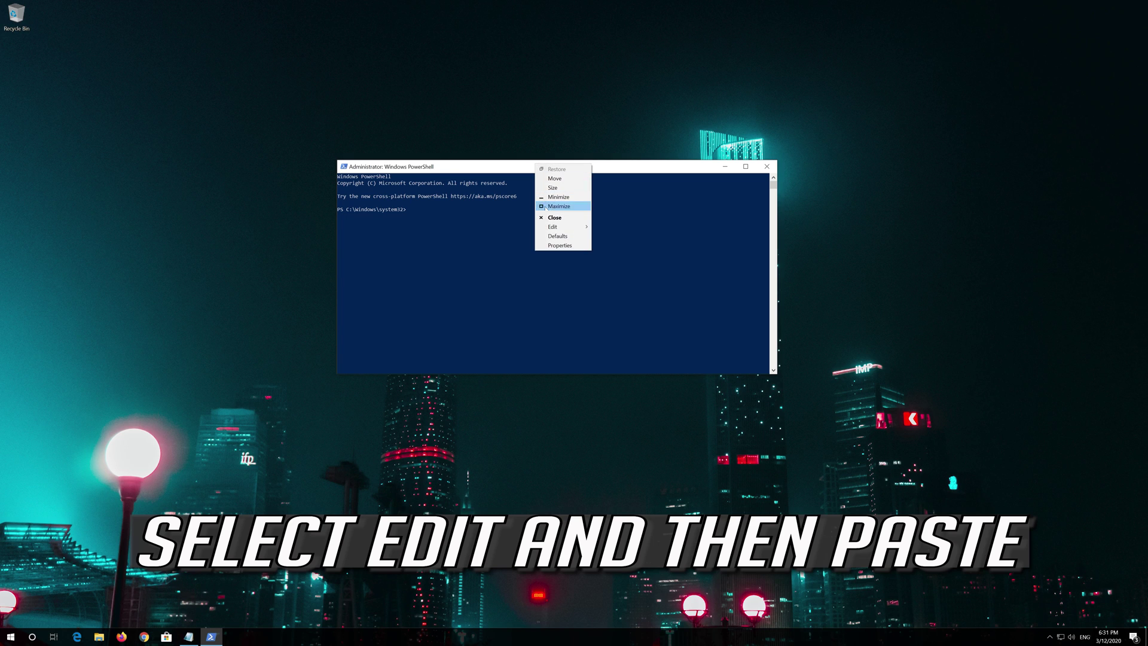
pyautogui.moveTo(548, 227)
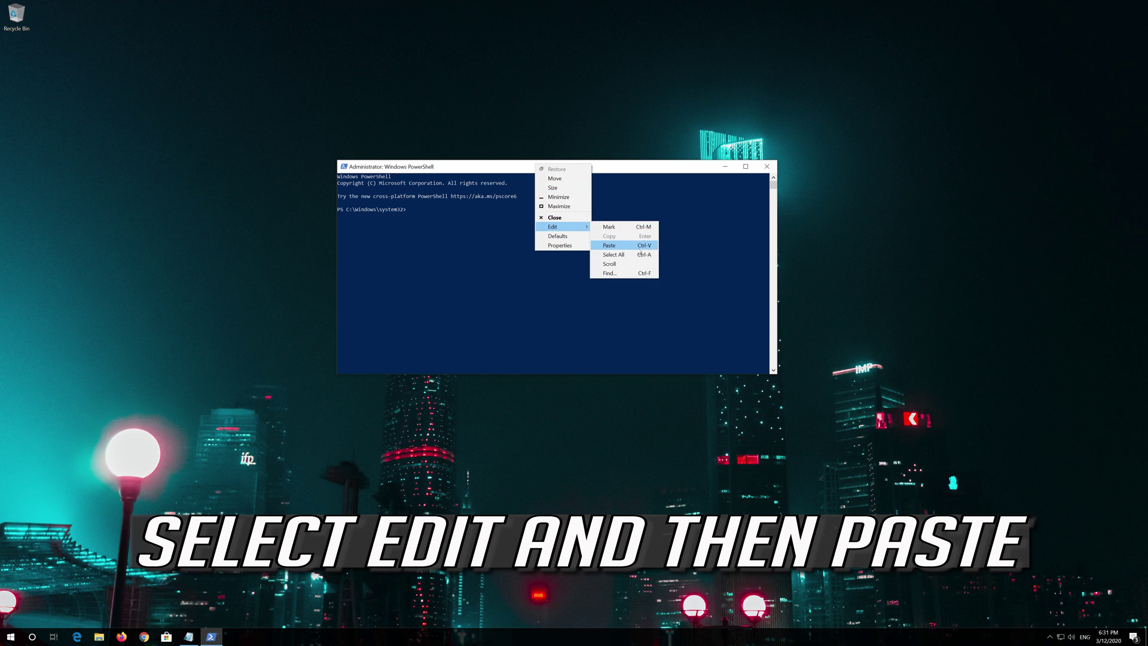
pyautogui.click(632, 247)
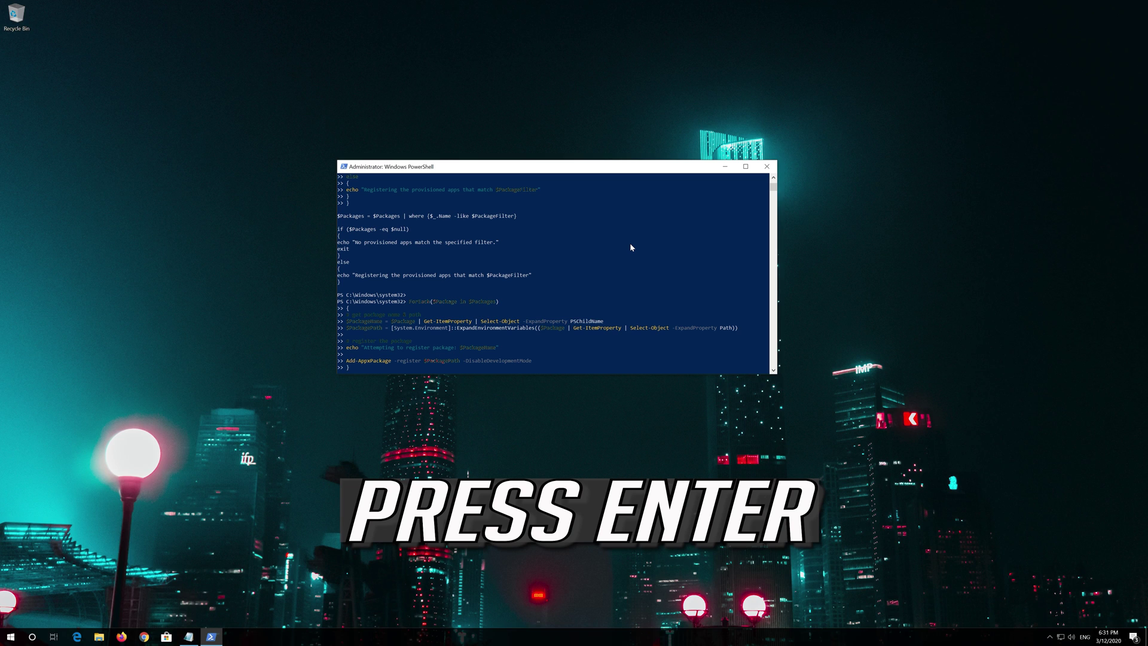
pyautogui.press('Return')
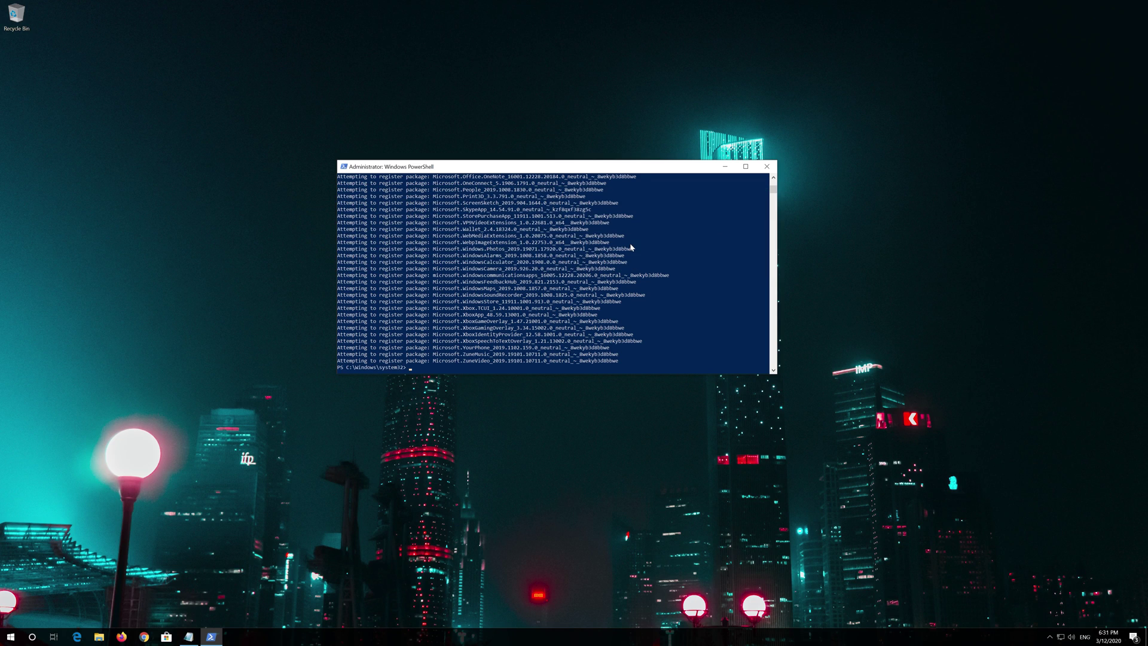
pyautogui.write('exit')
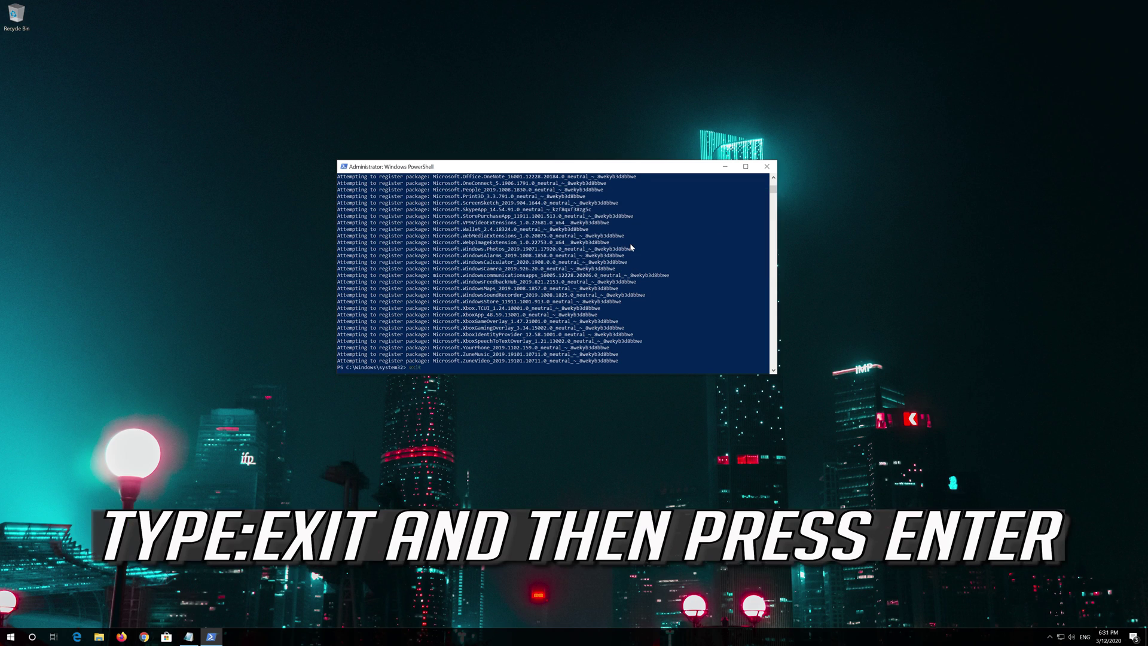
pyautogui.press('Return')
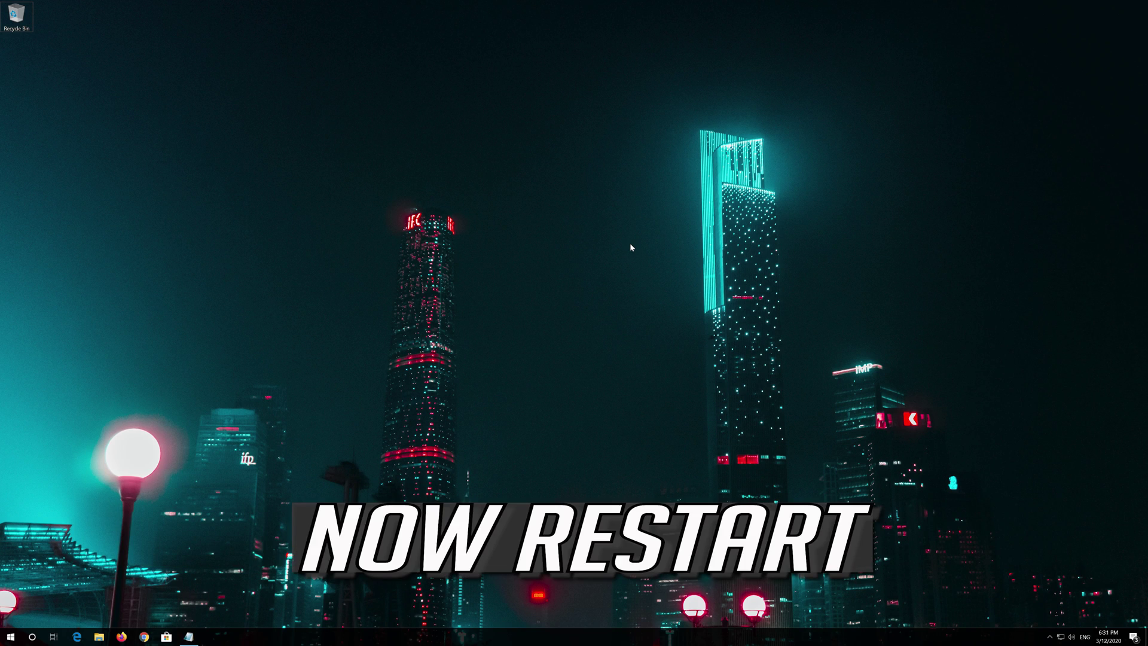
# Step: Restart the PC, confirm Microsoft Store opens normally, then open the Start menu
pyautogui.click(11, 636)
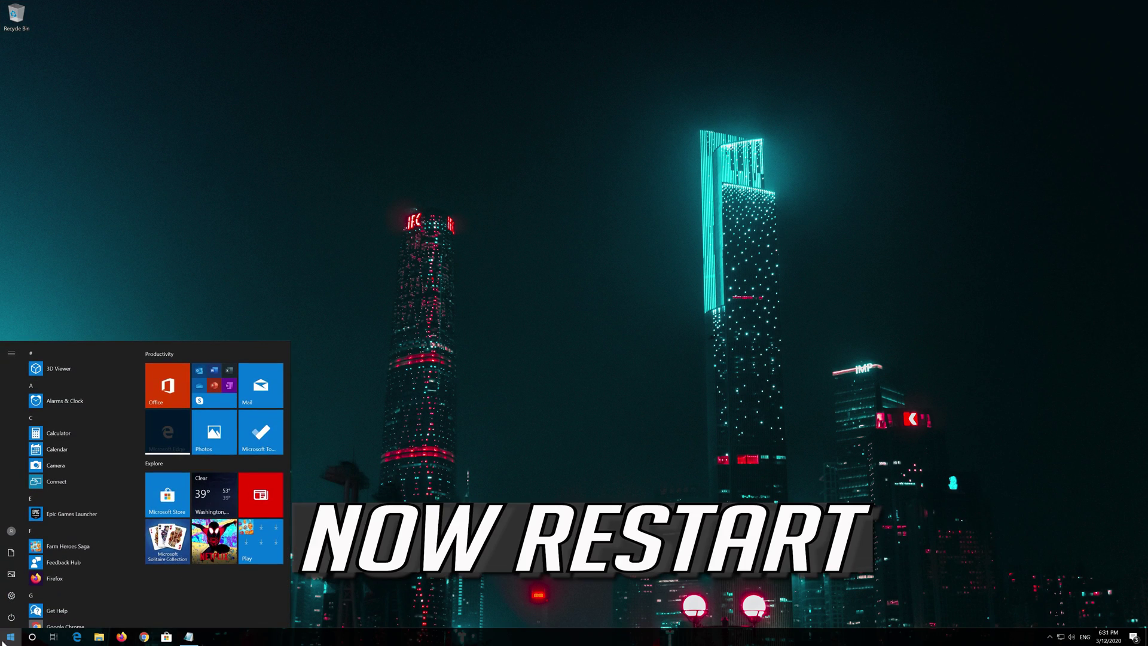
pyautogui.moveTo(8, 624)
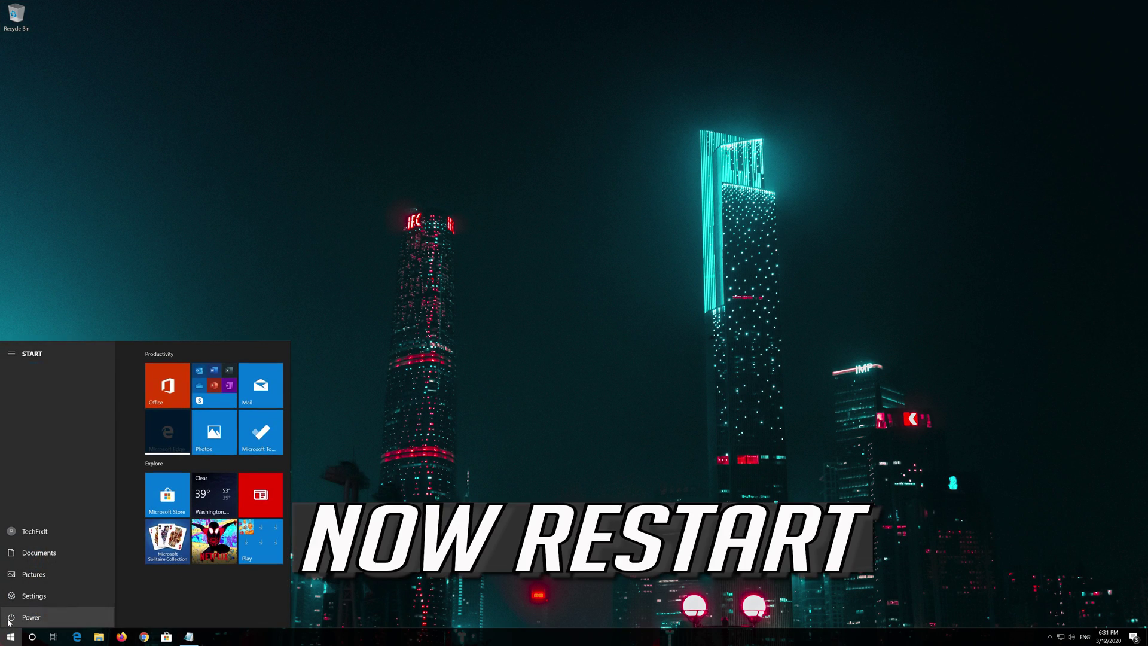
pyautogui.click(8, 623)
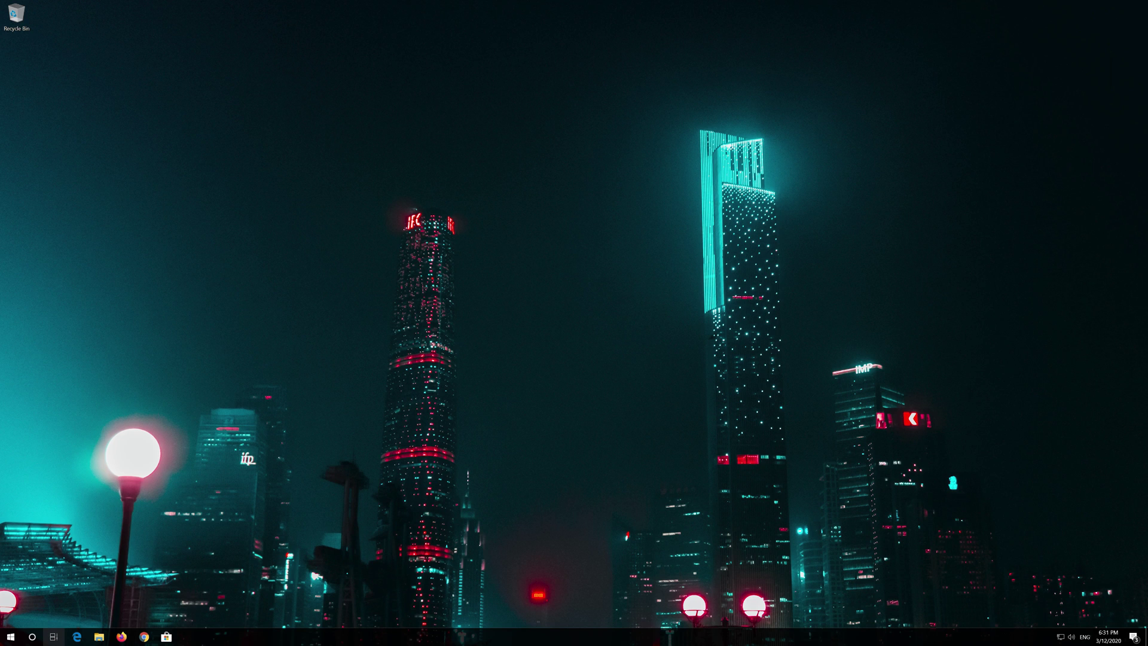
pyautogui.click(165, 637)
pyautogui.press('super')
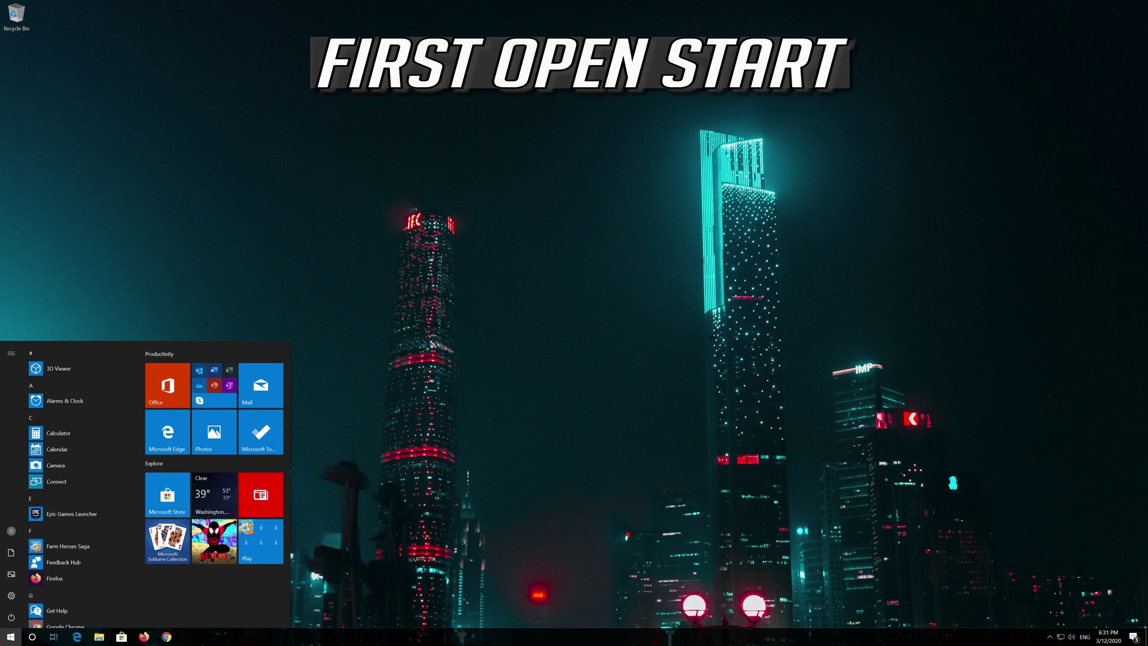
# Step: Go to Settings > Apps & features > Microsoft Store > Advanced options
pyautogui.moveTo(19, 595)
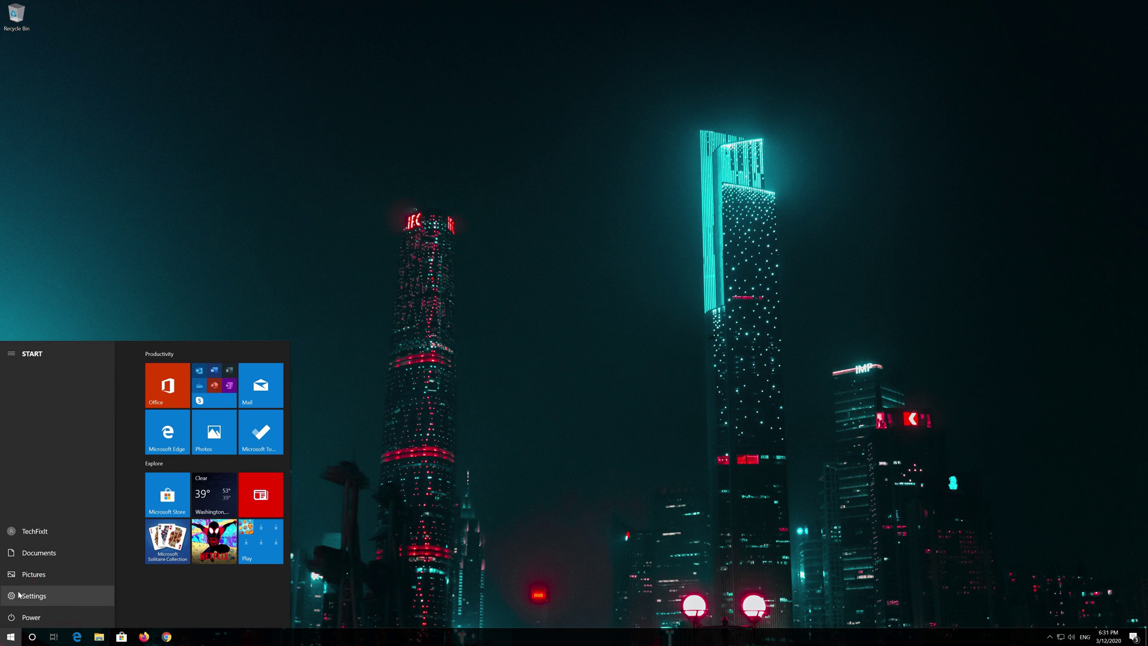
pyautogui.click(19, 595)
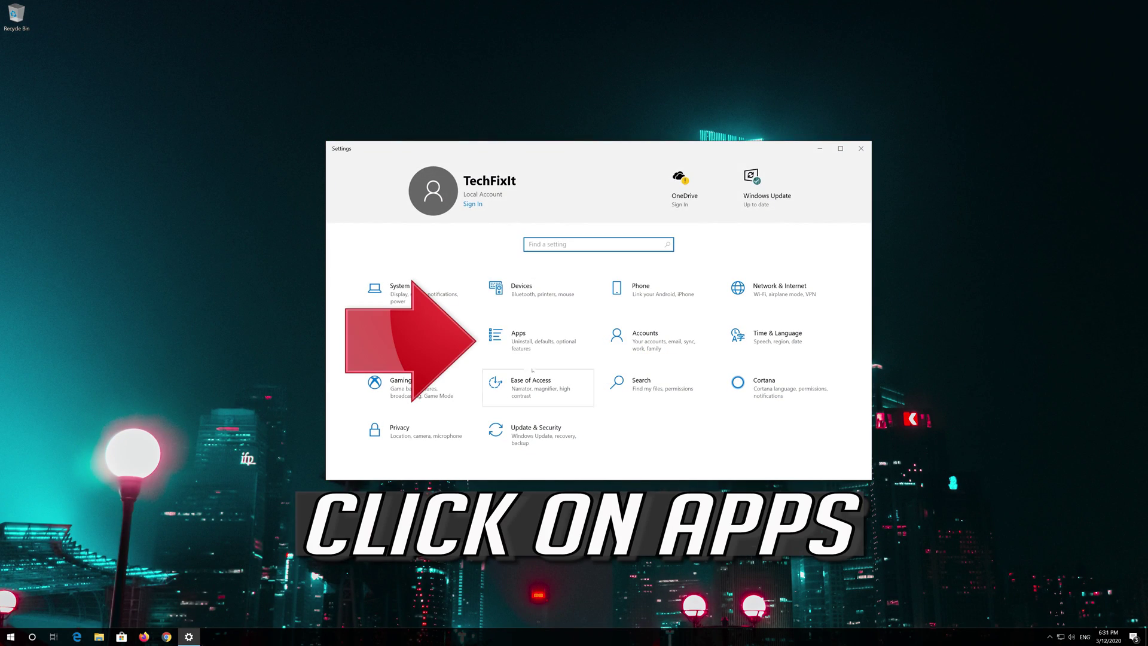
pyautogui.click(554, 344)
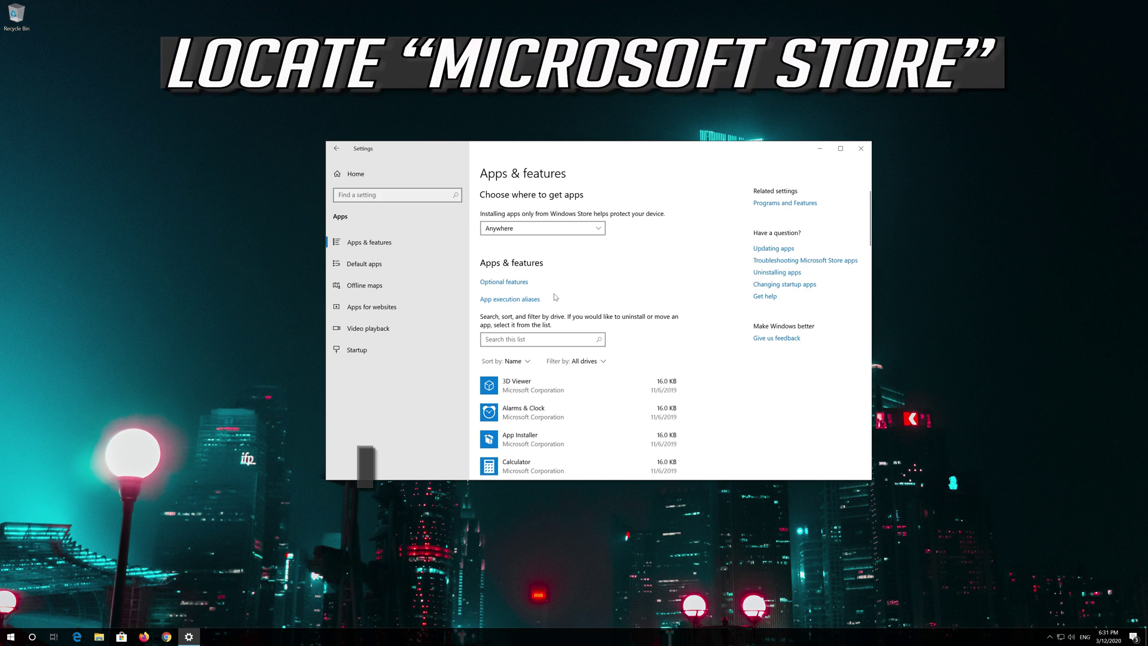
pyautogui.scroll(-10, 555, 297)
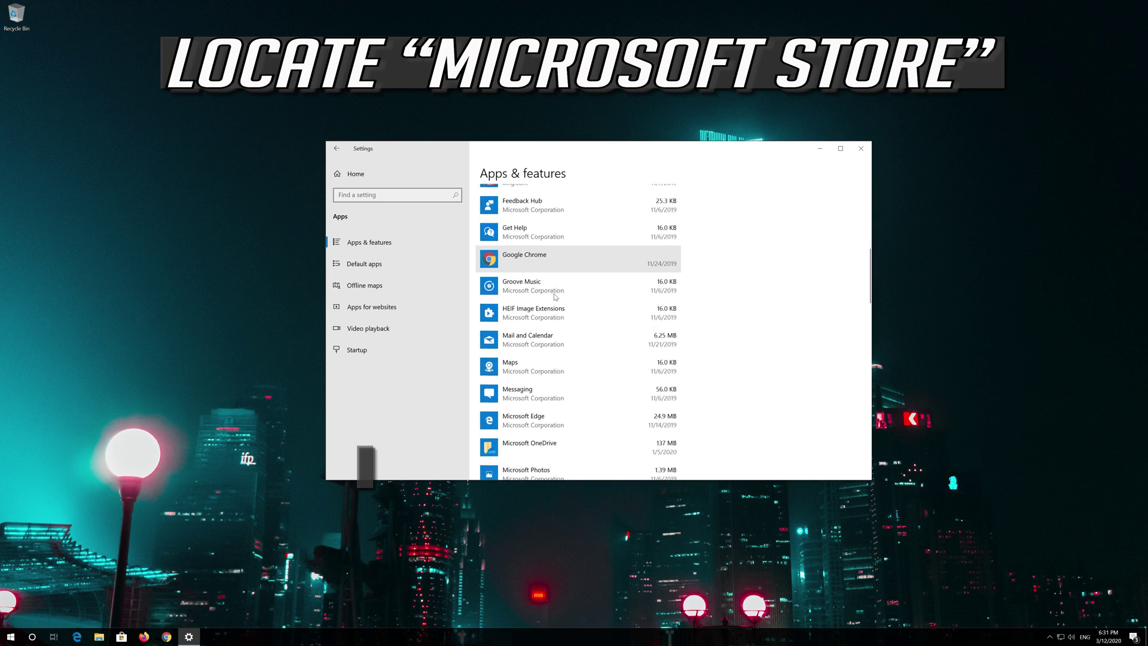
pyautogui.scroll(-5, 555, 297)
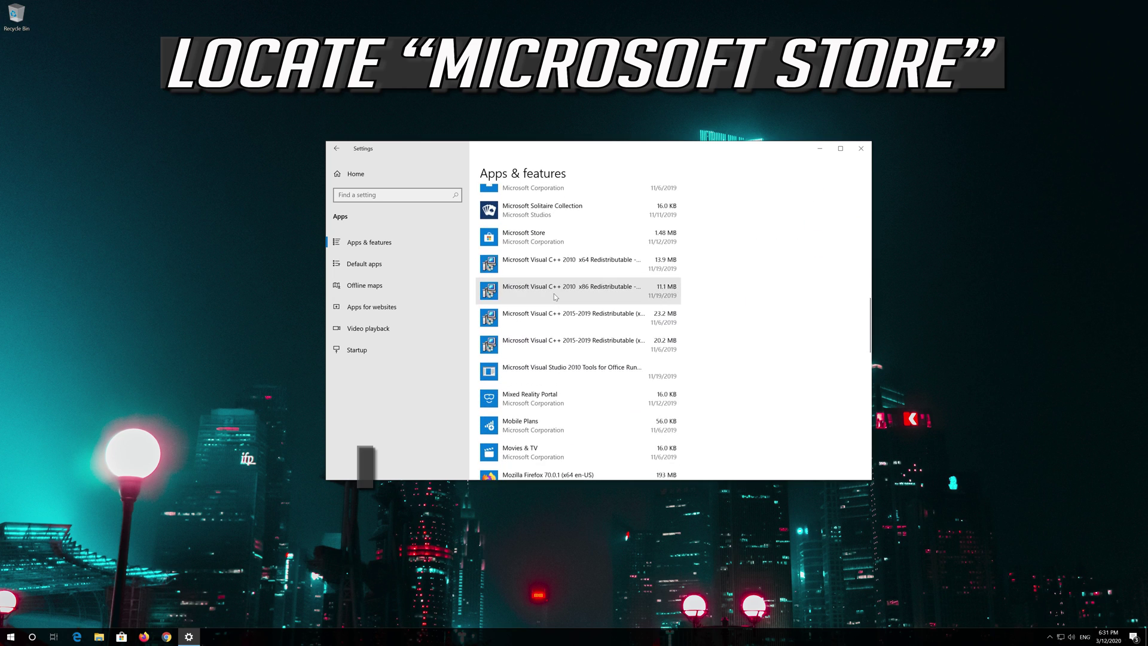
pyautogui.scroll(2, 555, 297)
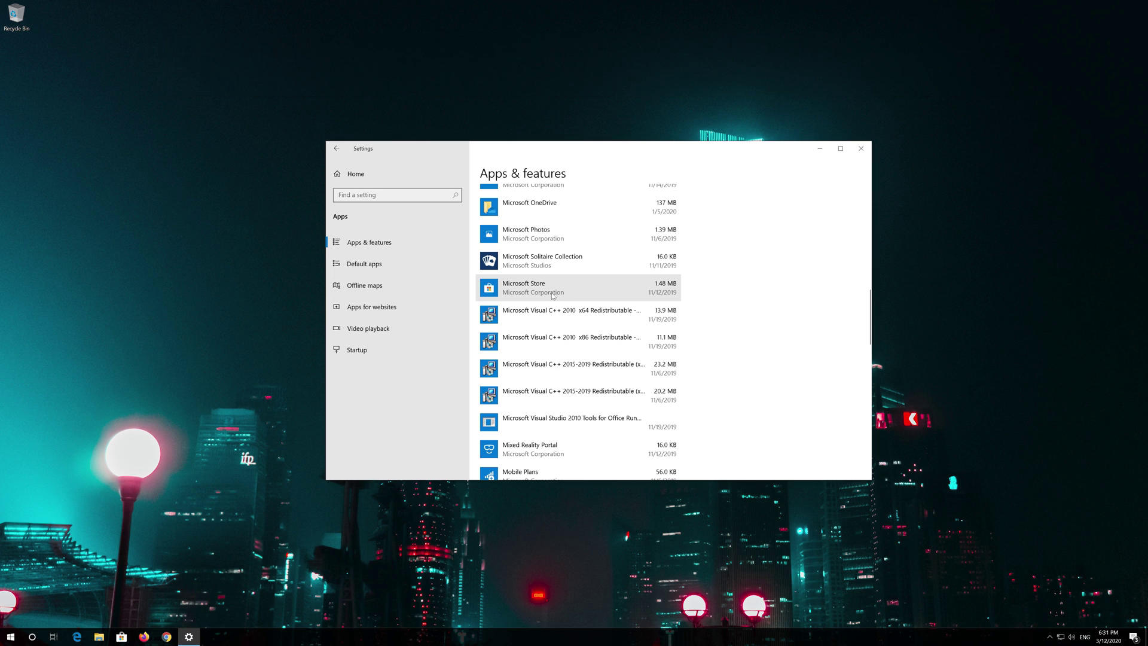
pyautogui.click(555, 294)
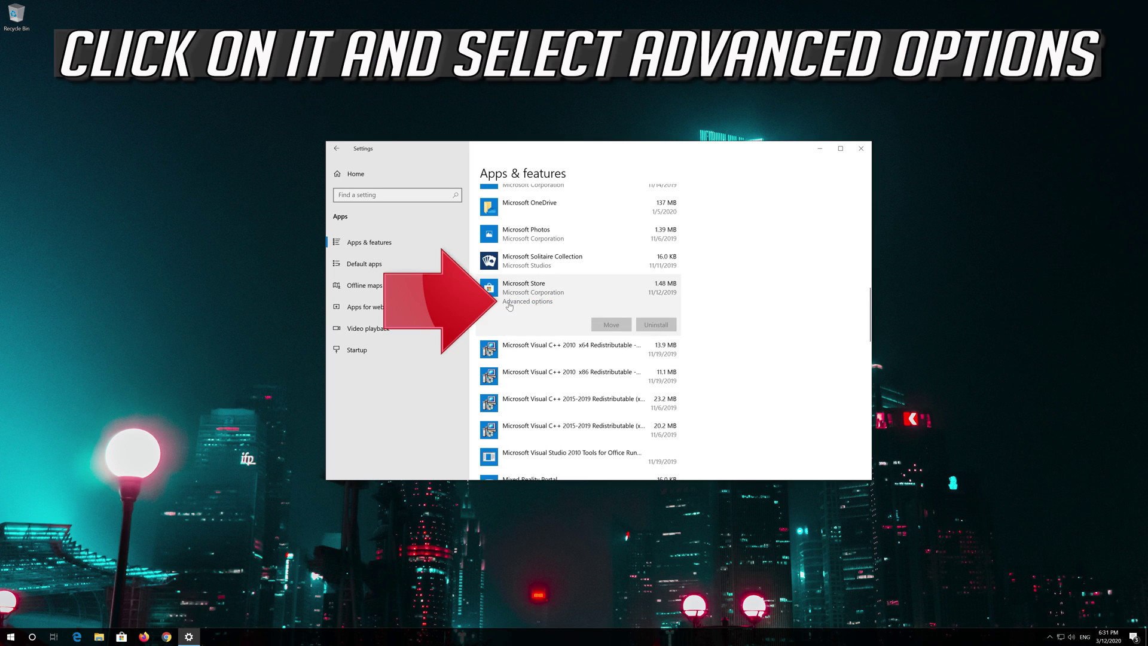
pyautogui.click(539, 302)
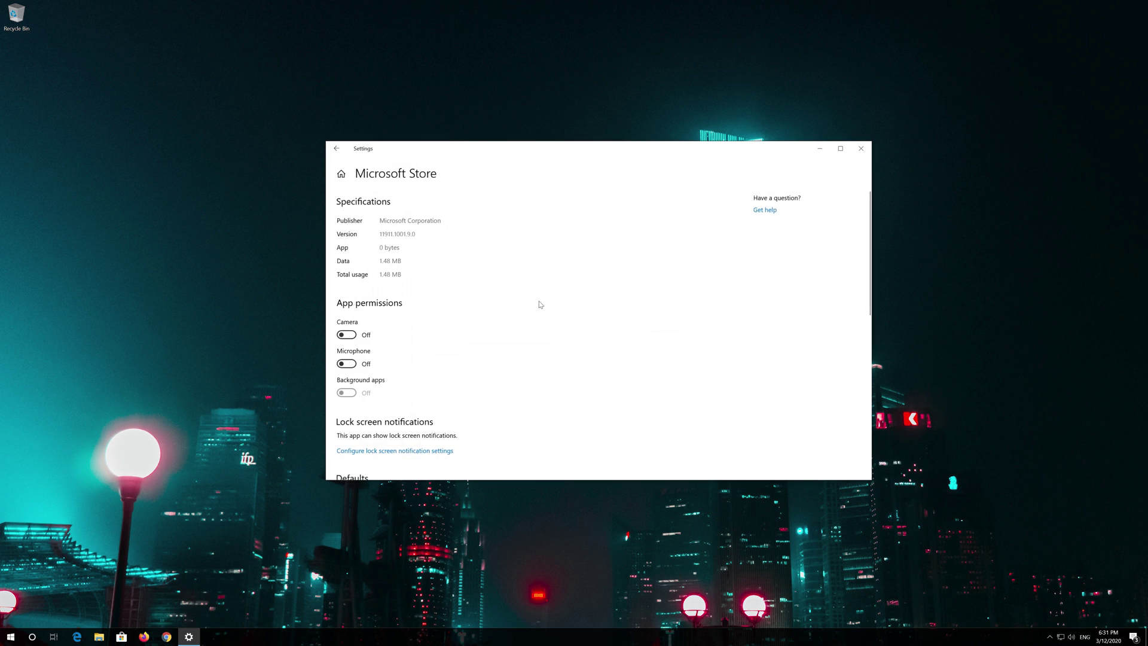
# Step: Reset Microsoft Store from the Reset section and confirm deleting its app data
pyautogui.scroll(-5, 453, 326)
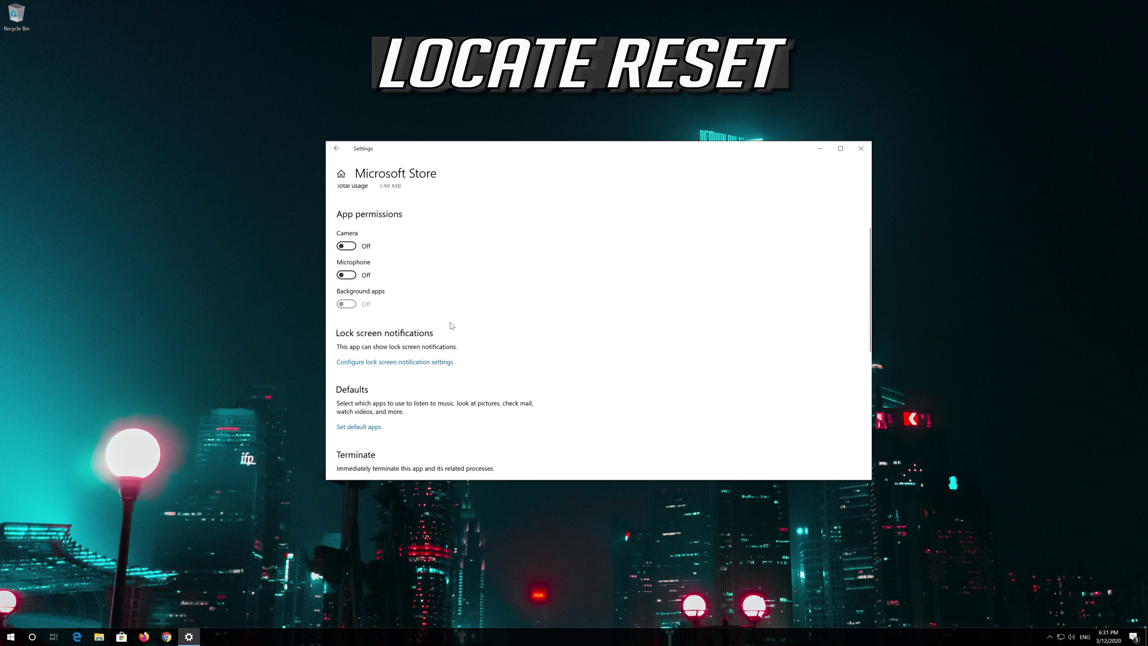
pyautogui.scroll(-2, 452, 326)
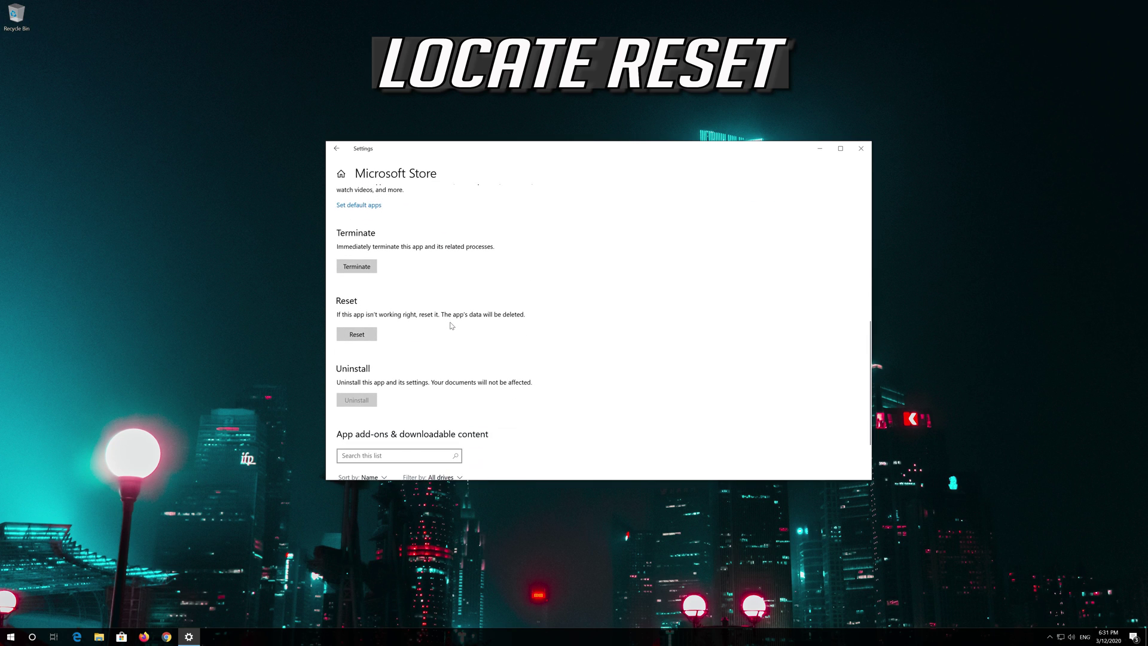
pyautogui.click(360, 338)
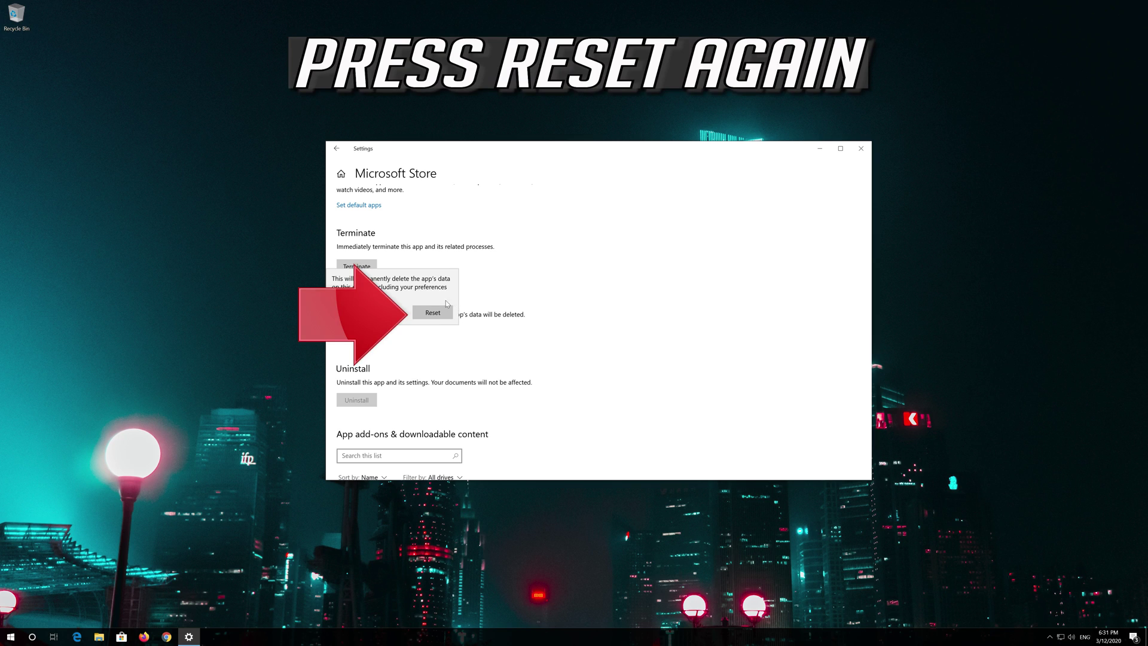
pyautogui.click(419, 317)
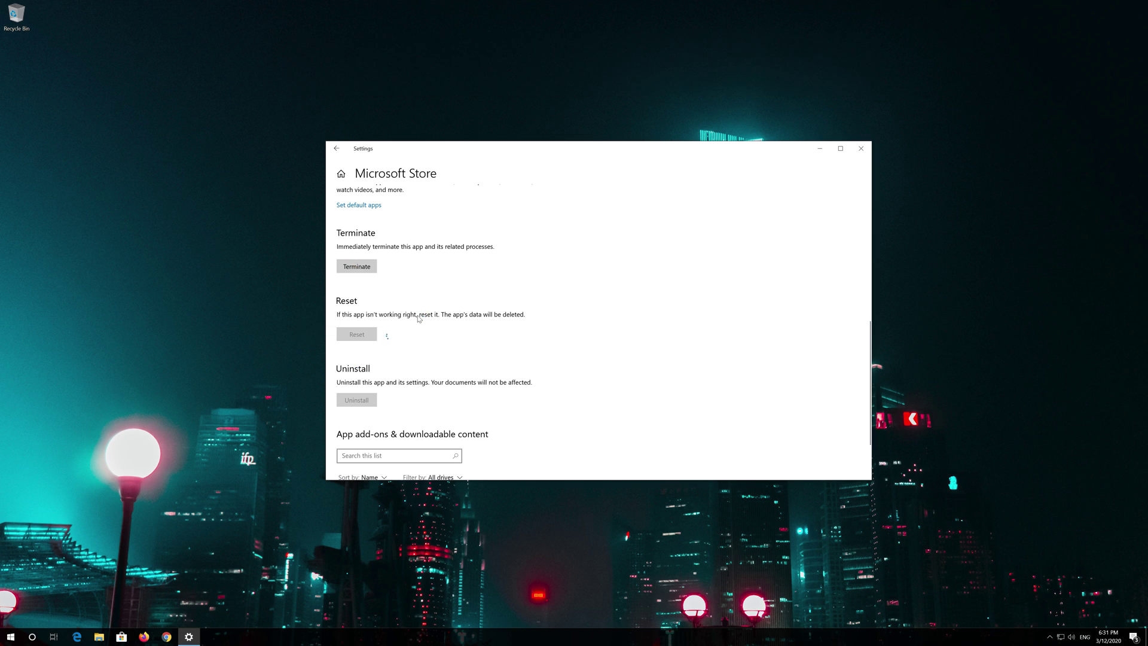
# Step: Close Settings, relaunch Microsoft Store from Start, and drag its window to the screen centre
pyautogui.click(862, 151)
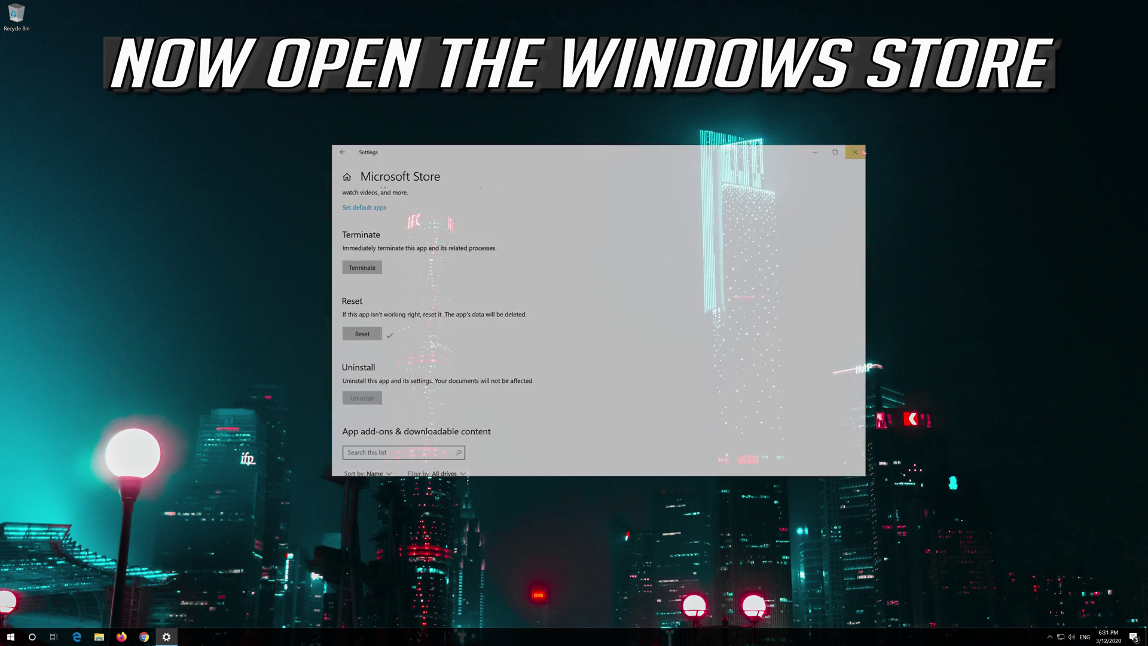
pyautogui.click(11, 637)
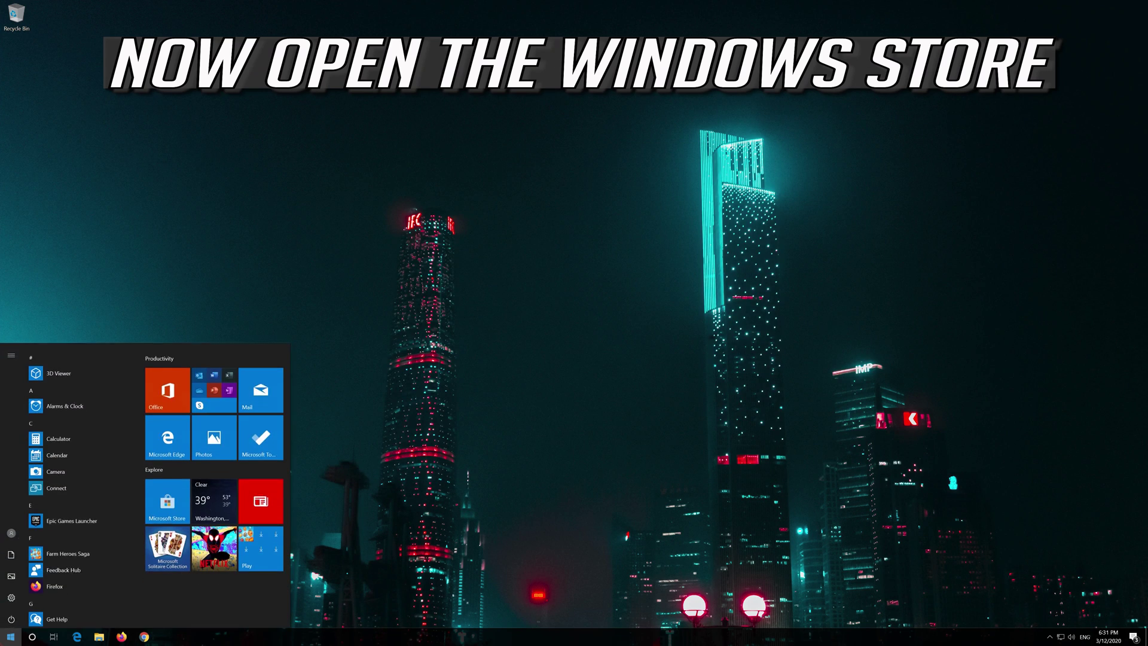
pyautogui.click(183, 492)
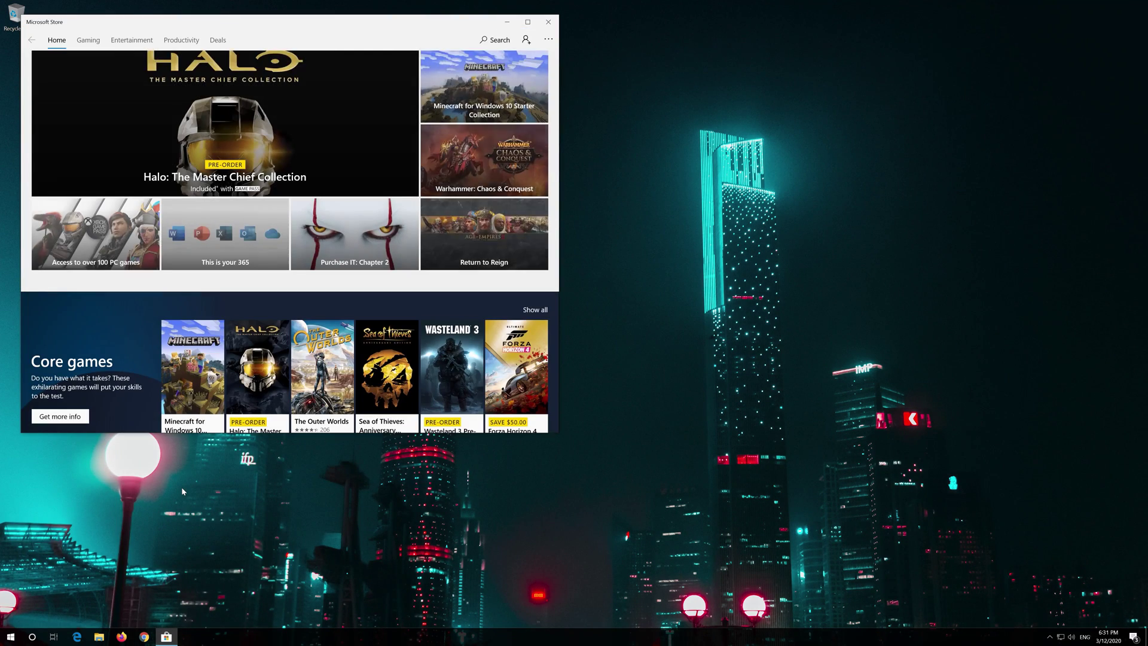
pyautogui.moveTo(371, 21); pyautogui.dragTo(682, 60)
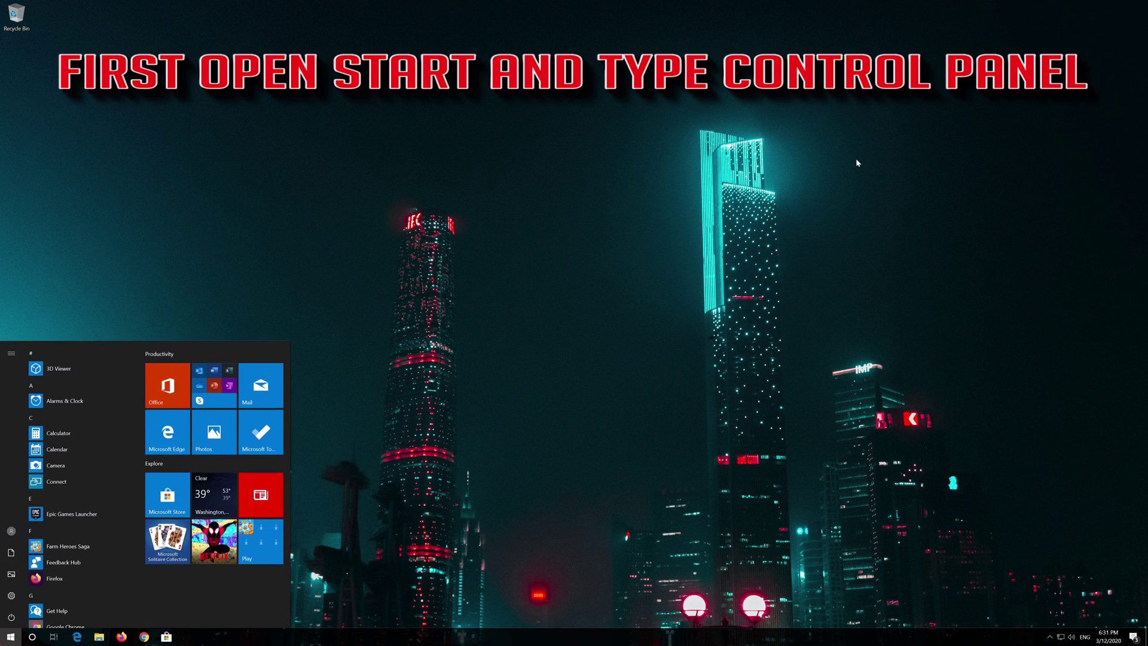
pyautogui.press('super')
pyautogui.press('super')
# Step: Open Control Panel and go through Network and Sharing Center to the Ethernet adapter list
pyautogui.write('control panel')
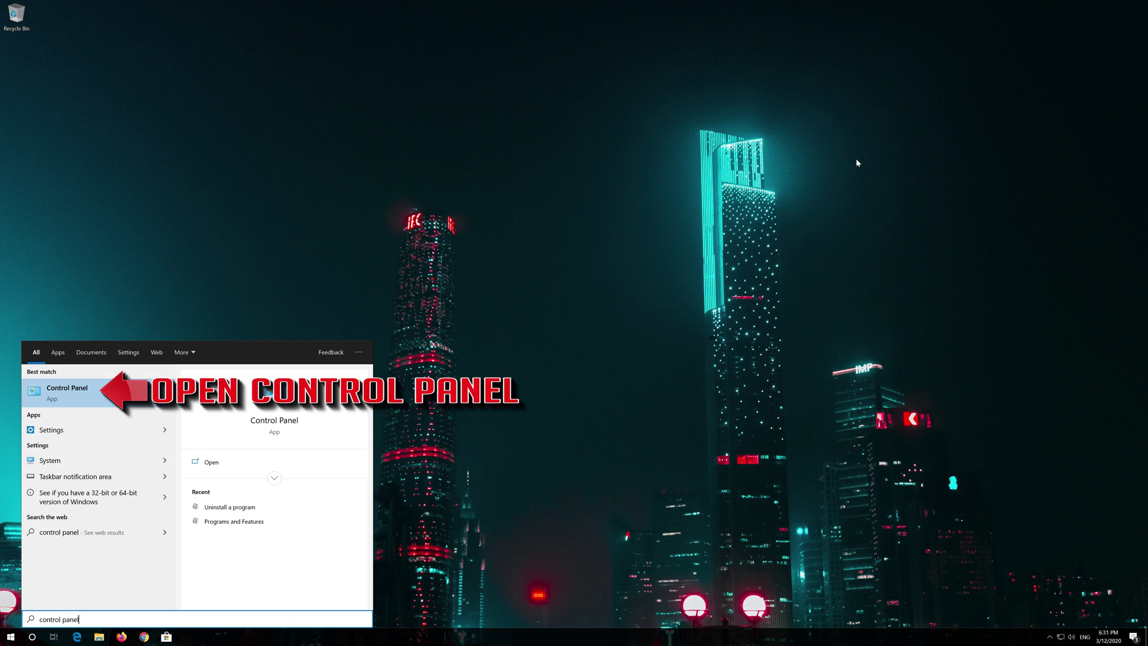
pyautogui.click(106, 396)
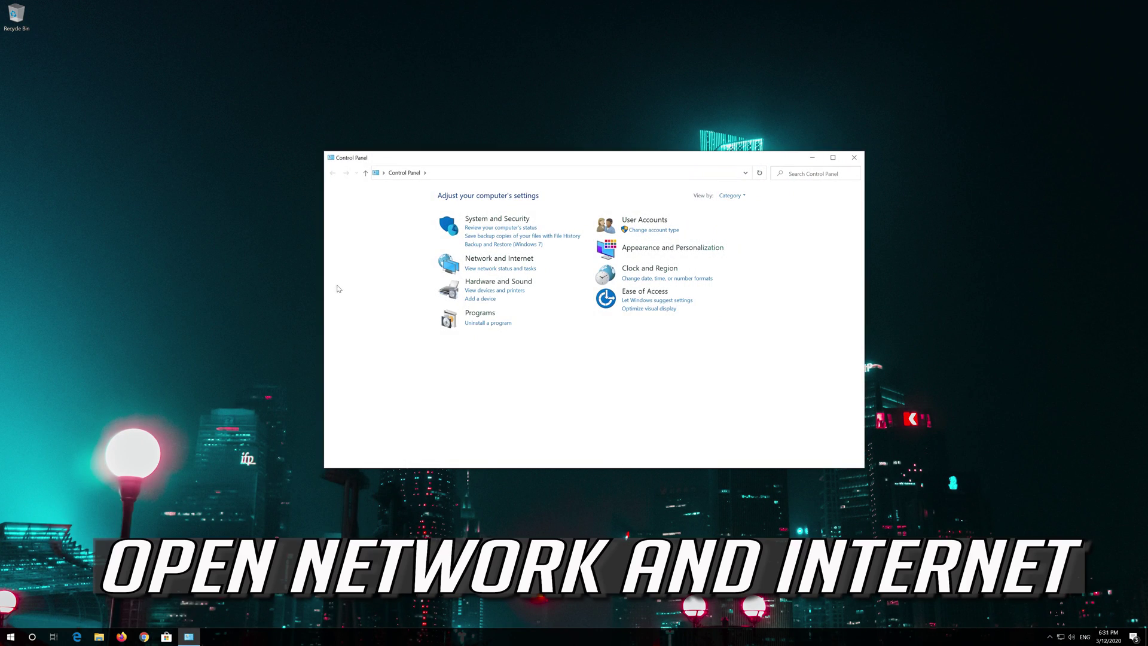
pyautogui.click(509, 259)
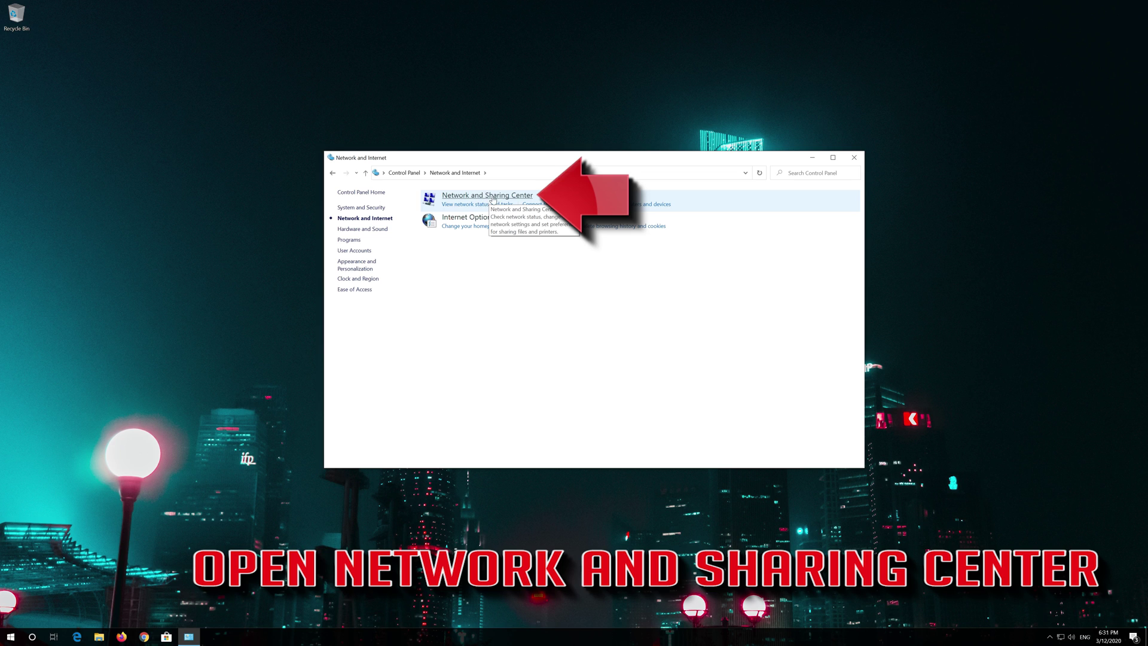
pyautogui.click(499, 198)
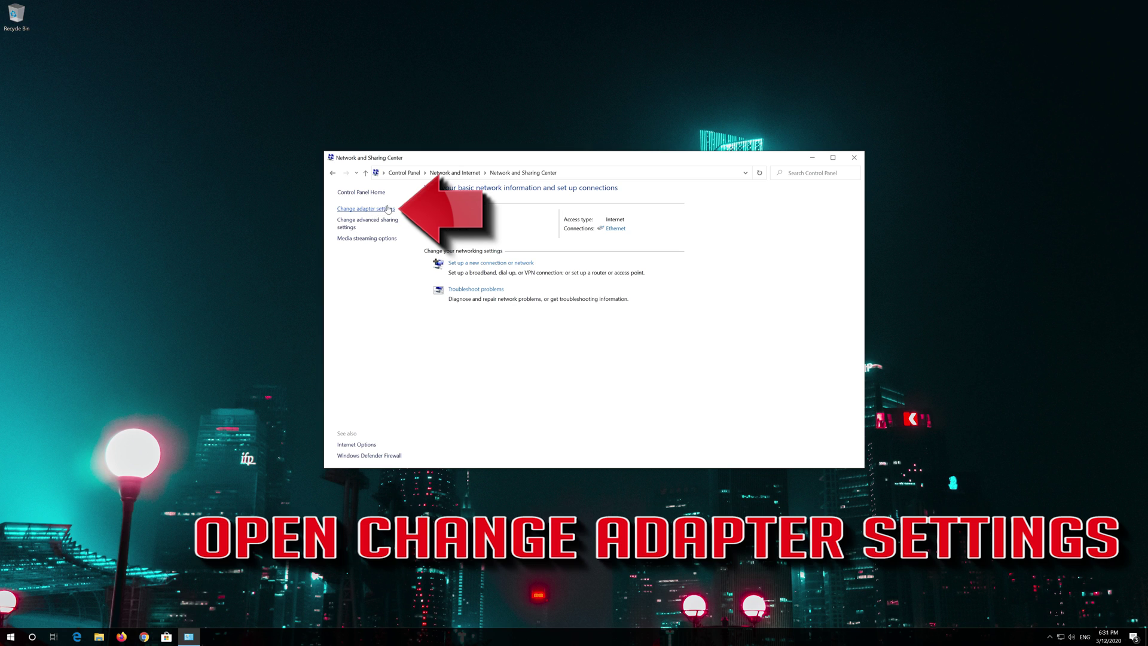
pyautogui.click(365, 210)
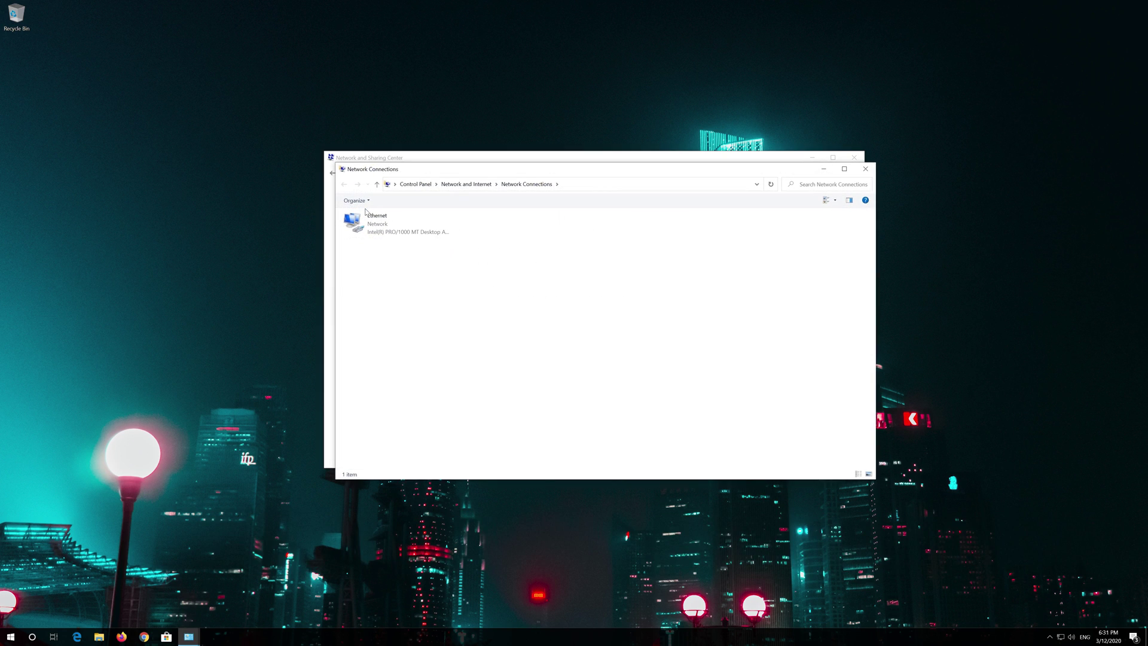
# Step: Open the Ethernet adapter's Properties and select Internet Protocol Version 4 (TCP/IPv4)
pyautogui.click(371, 223)
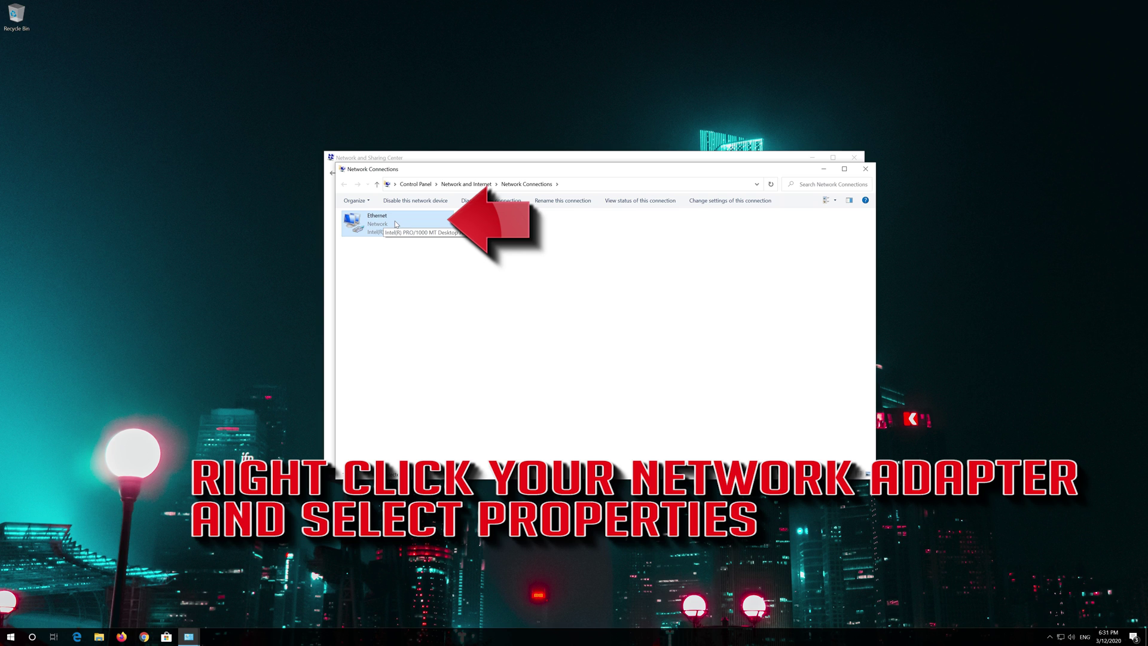
pyautogui.rightClick(395, 223)
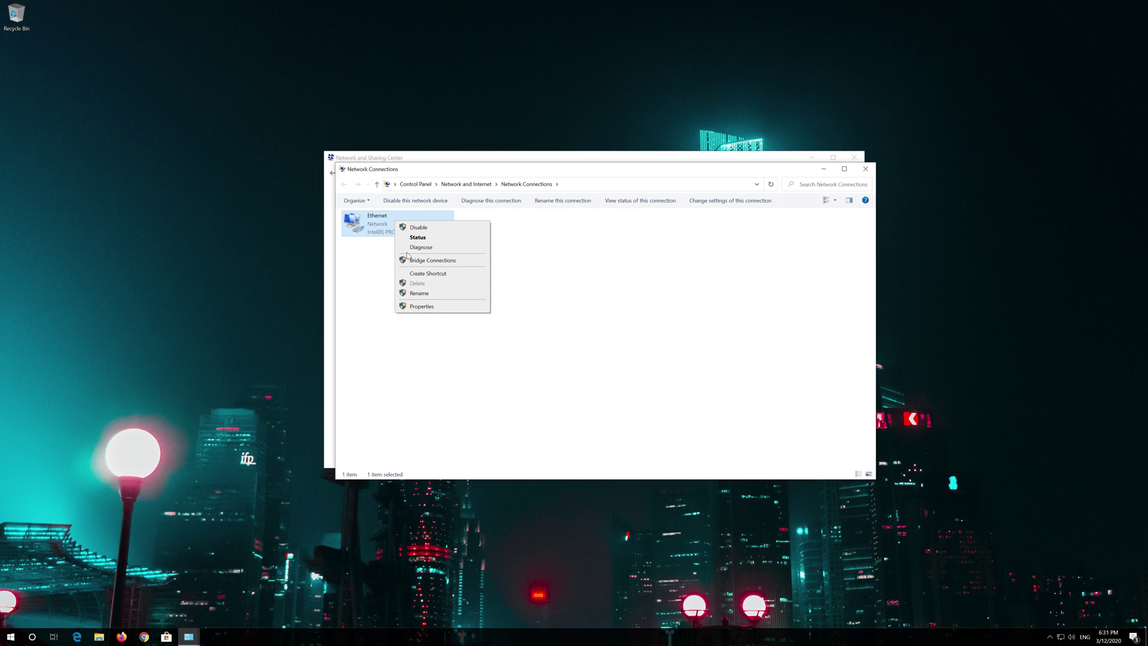
pyautogui.click(433, 309)
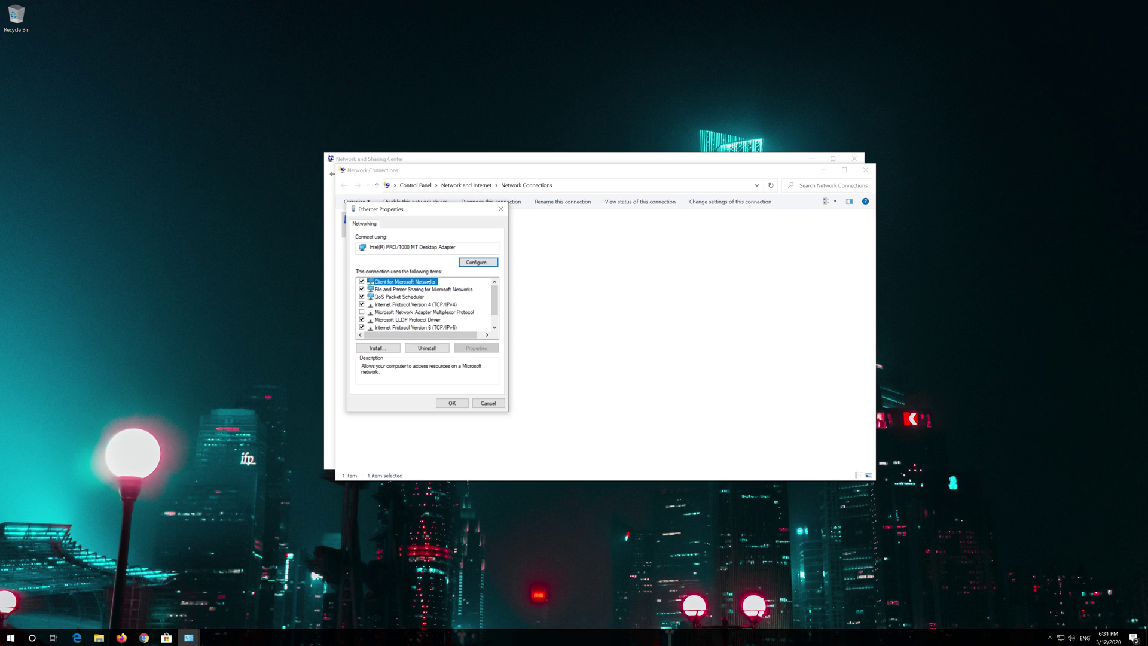
pyautogui.moveTo(424, 215); pyautogui.dragTo(604, 220)
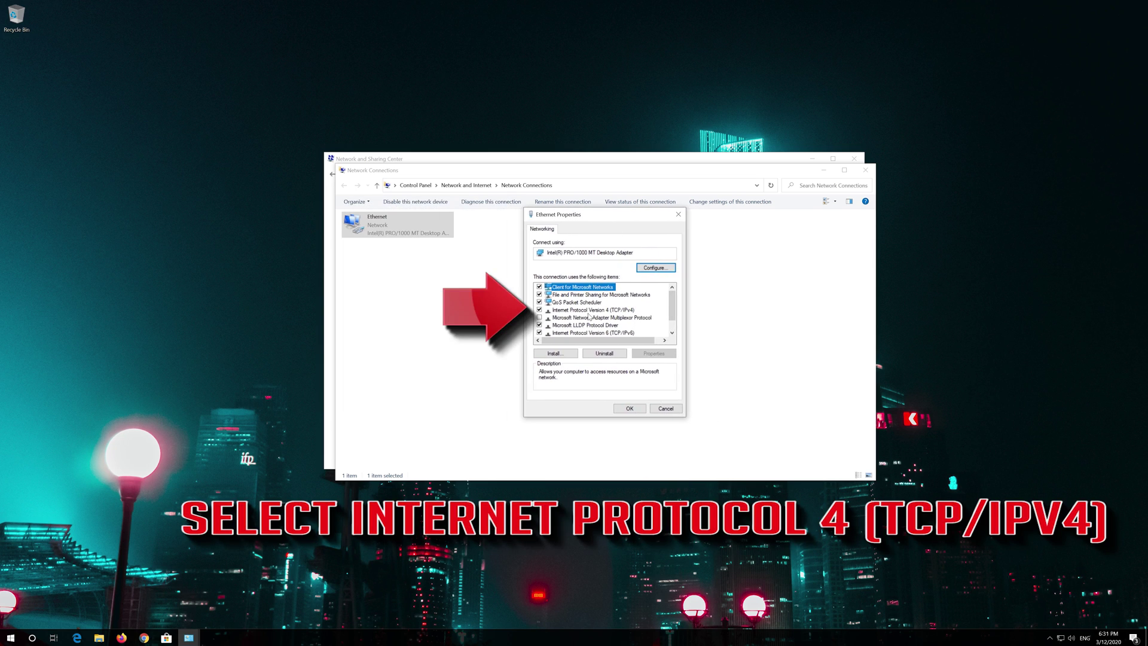
pyautogui.click(619, 311)
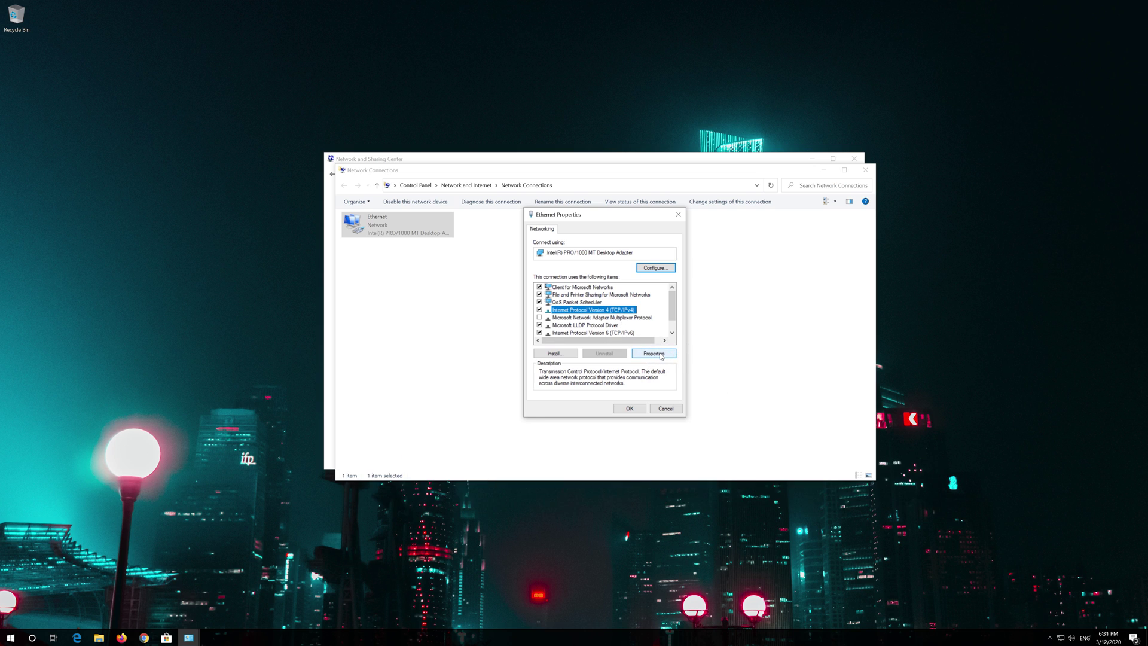
# Step: Set the Ethernet IPv4 DNS servers to 1.1.1.1 preferred and 1.0.0.1 alternate, then save
pyautogui.click(653, 353)
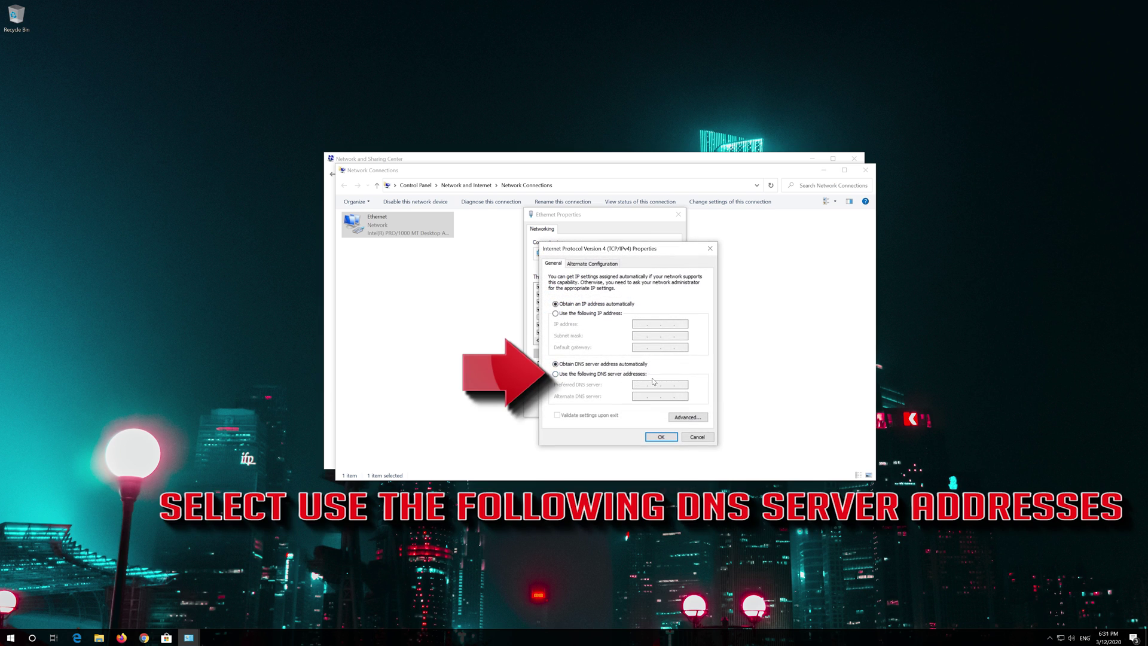
pyautogui.click(555, 375)
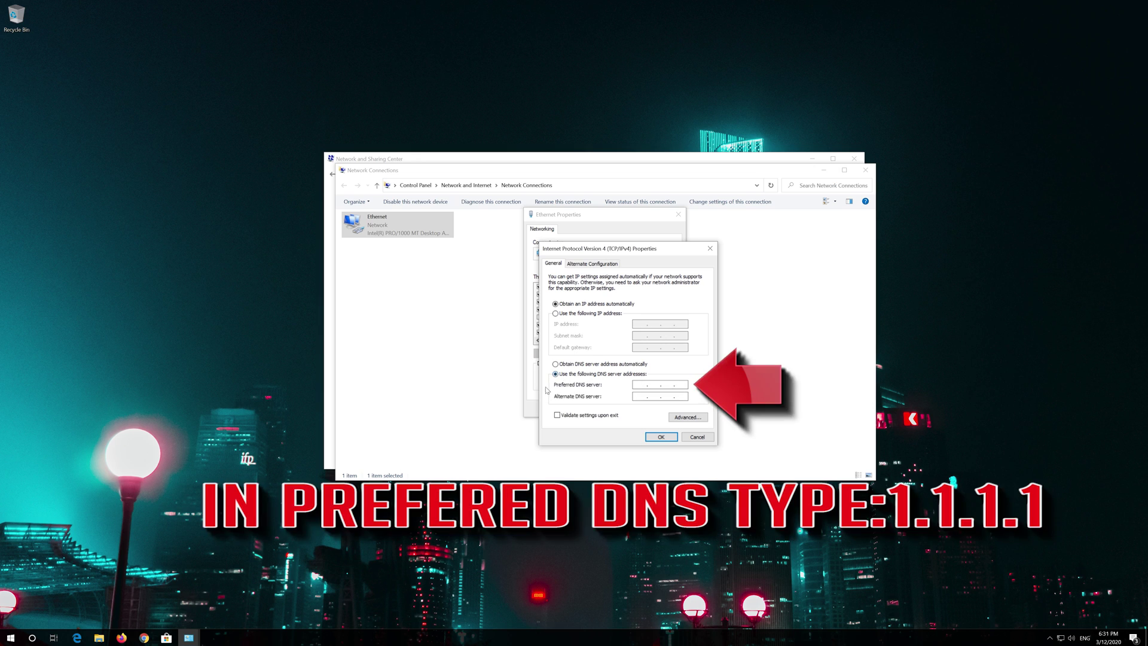
pyautogui.click(640, 386)
pyautogui.write('1 . 1 . 1 . 1')
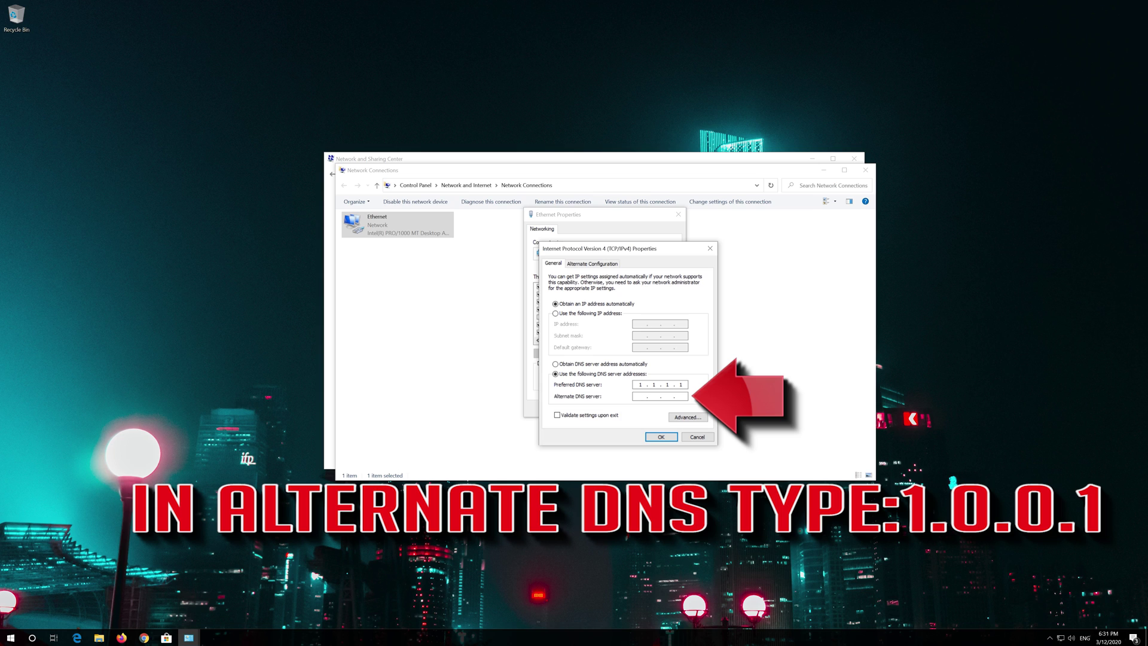
pyautogui.click(639, 394)
pyautogui.write('1 . 0 . 0 .')
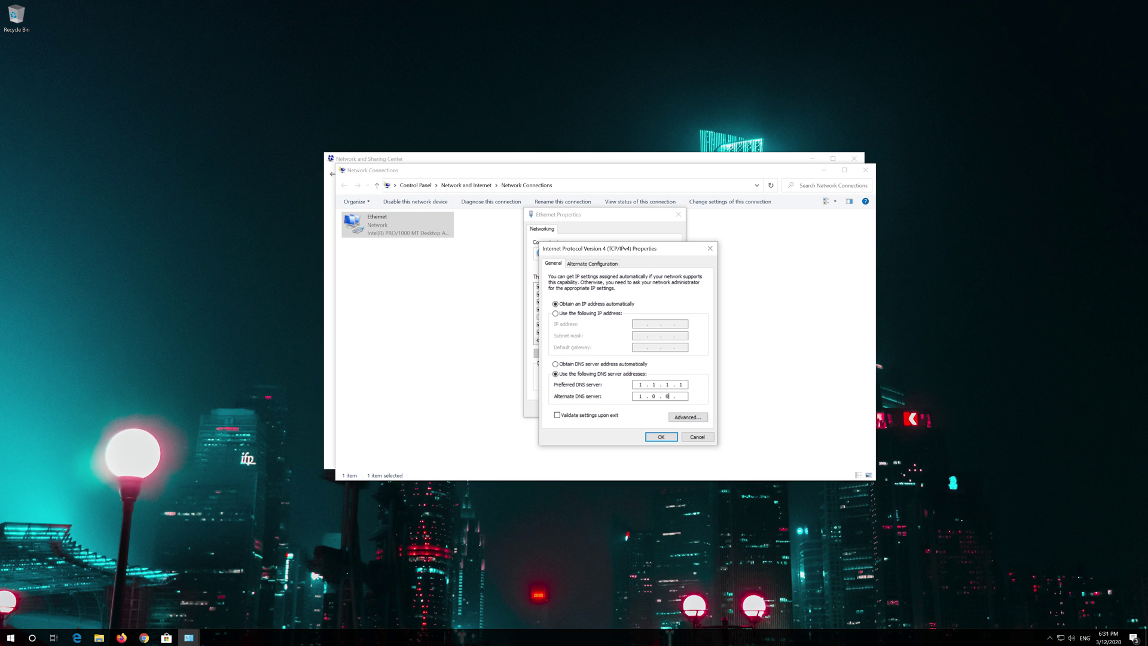
pyautogui.write('1')
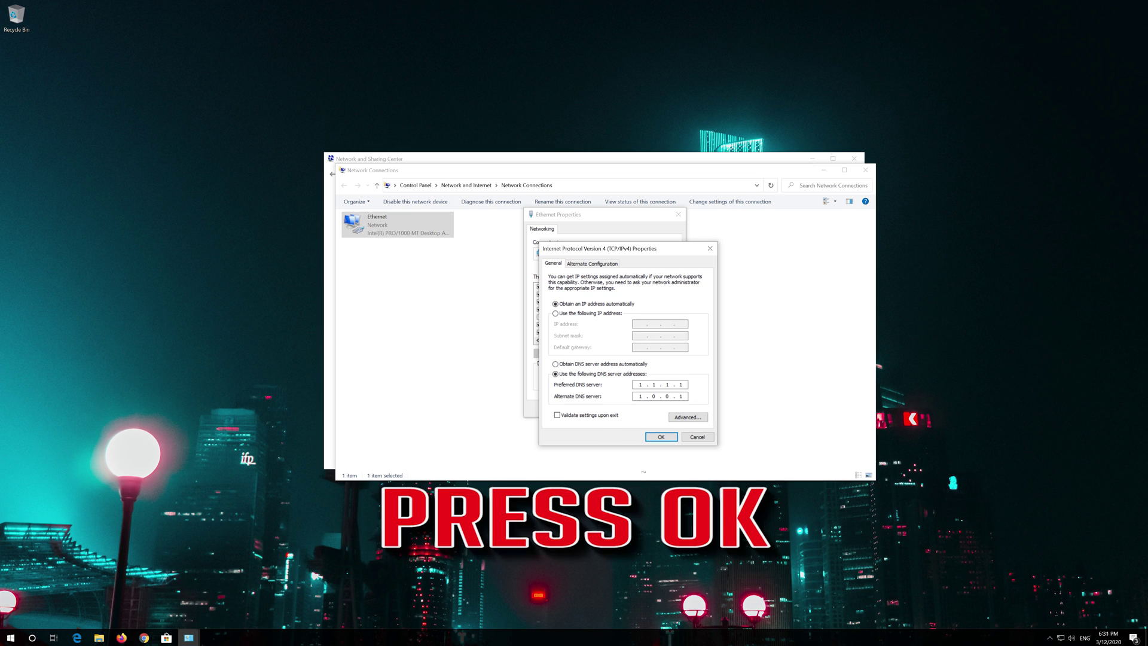
pyautogui.click(663, 437)
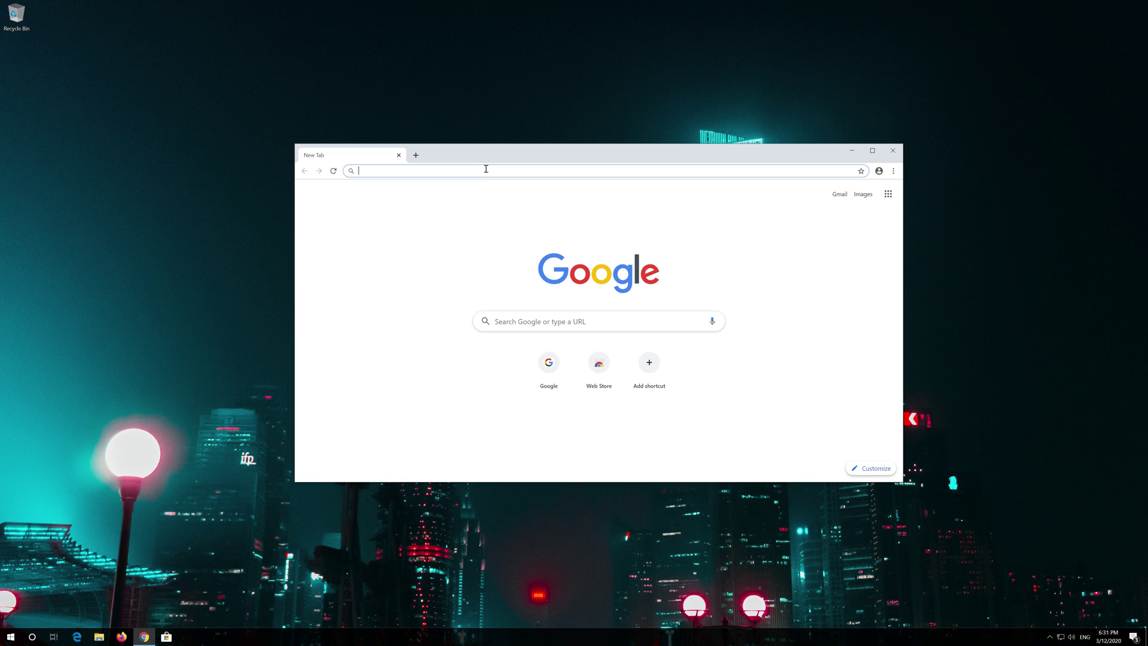
# Step: Download the Media Creation Tool from the Download Windows 10 page, close Chrome, and launch it
pyautogui.write('https://www.microsoft.com/en-us/software-download/windows10')
pyautogui.press('Return')
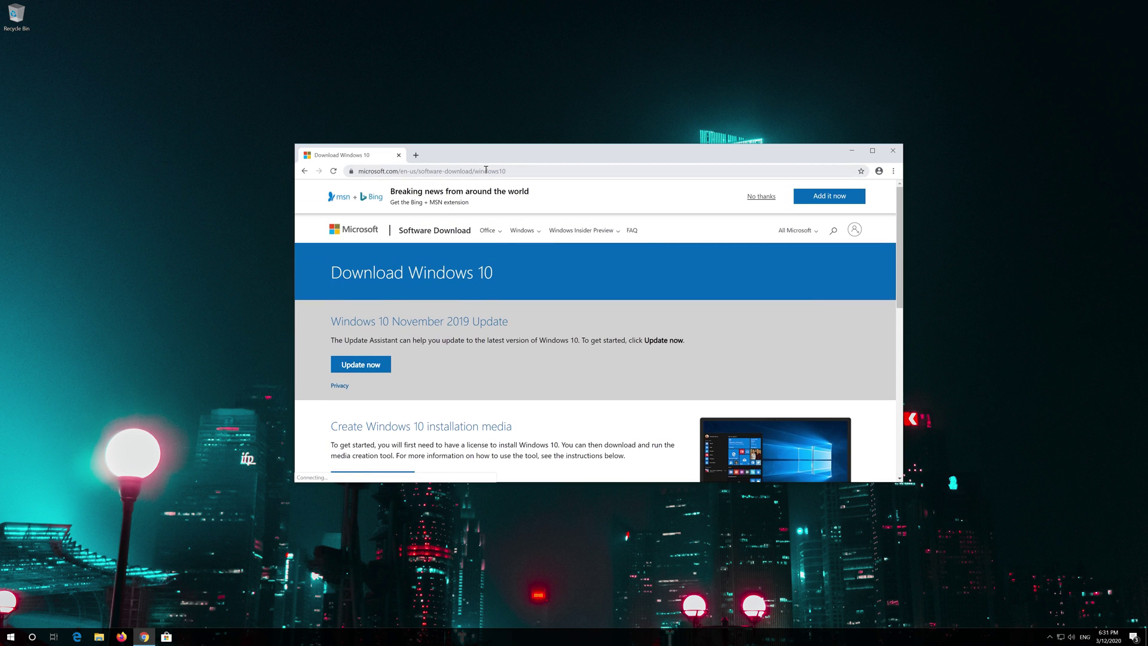
pyautogui.scroll(-1, 557, 351)
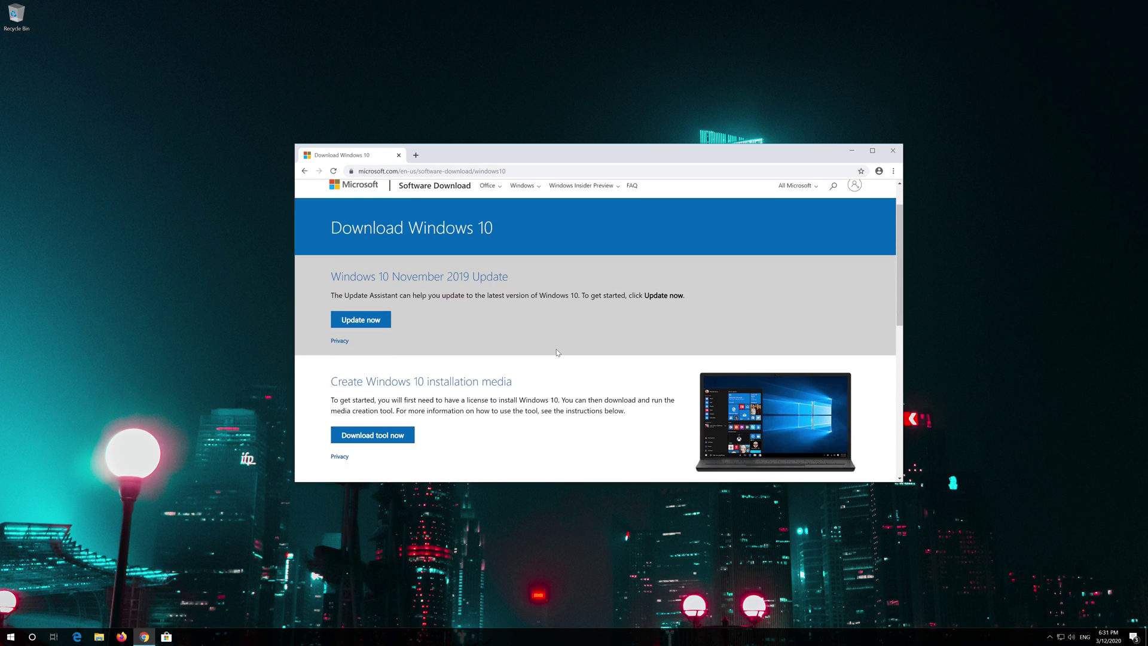
pyautogui.click(394, 437)
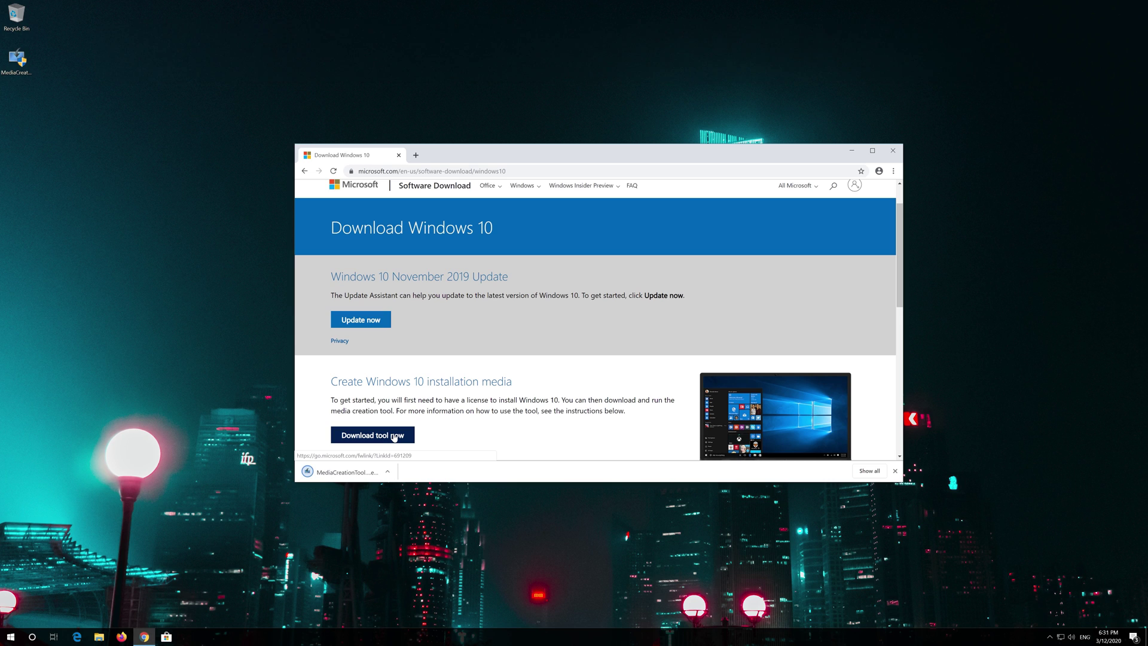
pyautogui.click(893, 151)
pyautogui.doubleClick(17, 66)
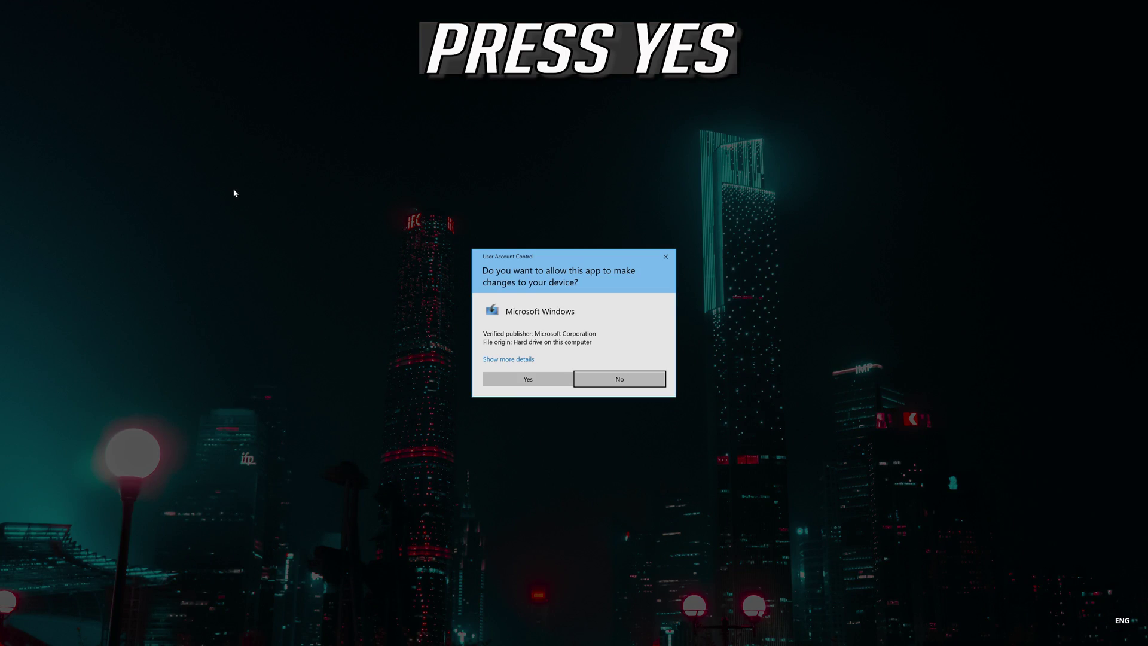
# Step: Allow the Media Creation Tool to make changes on the UAC prompt
pyautogui.click(525, 383)
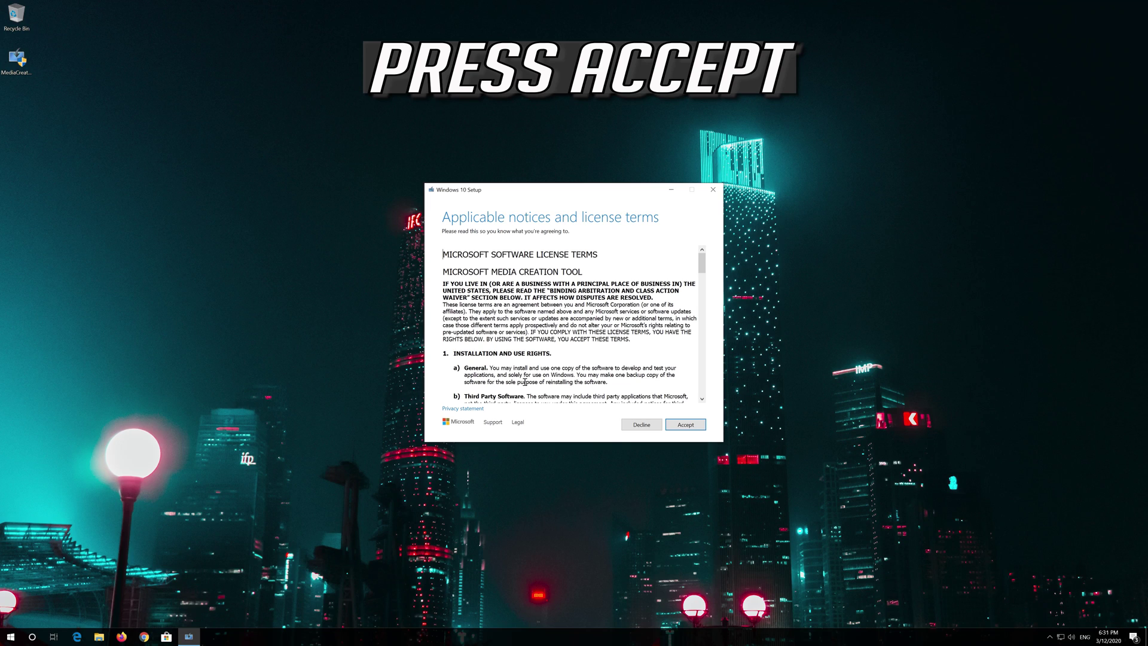
# Step: Accept the Microsoft Software License Terms in Windows 10 Setup
pyautogui.click(701, 424)
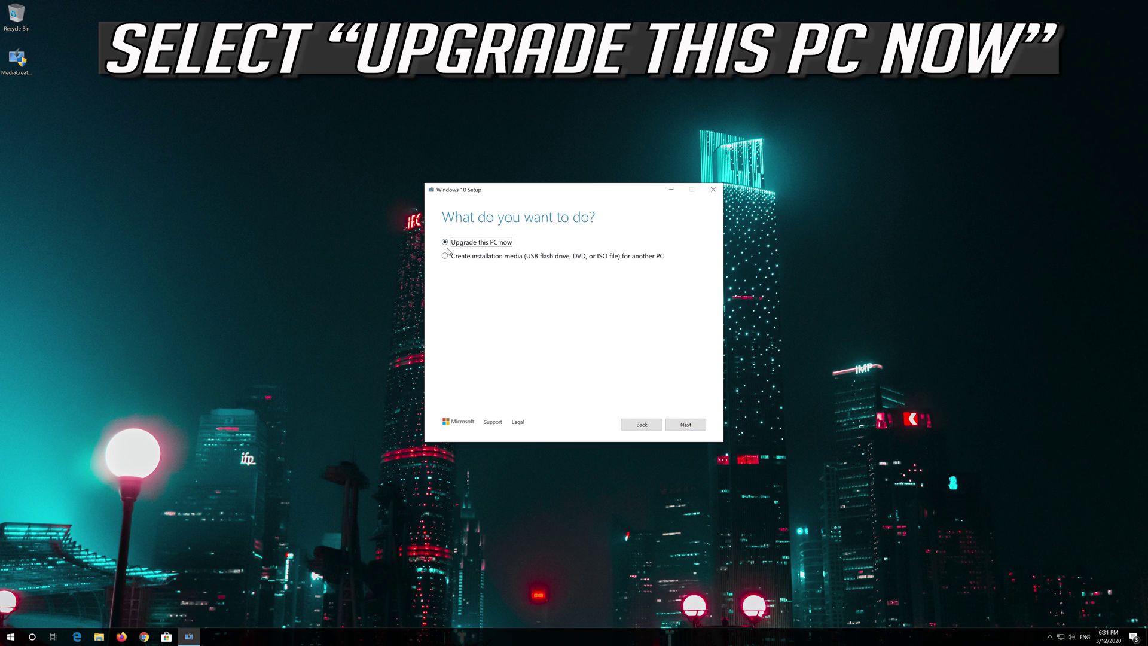
# Step: Go with Upgrade this PC now, keeping personal files and apps, to reach Ready to install
pyautogui.click(681, 426)
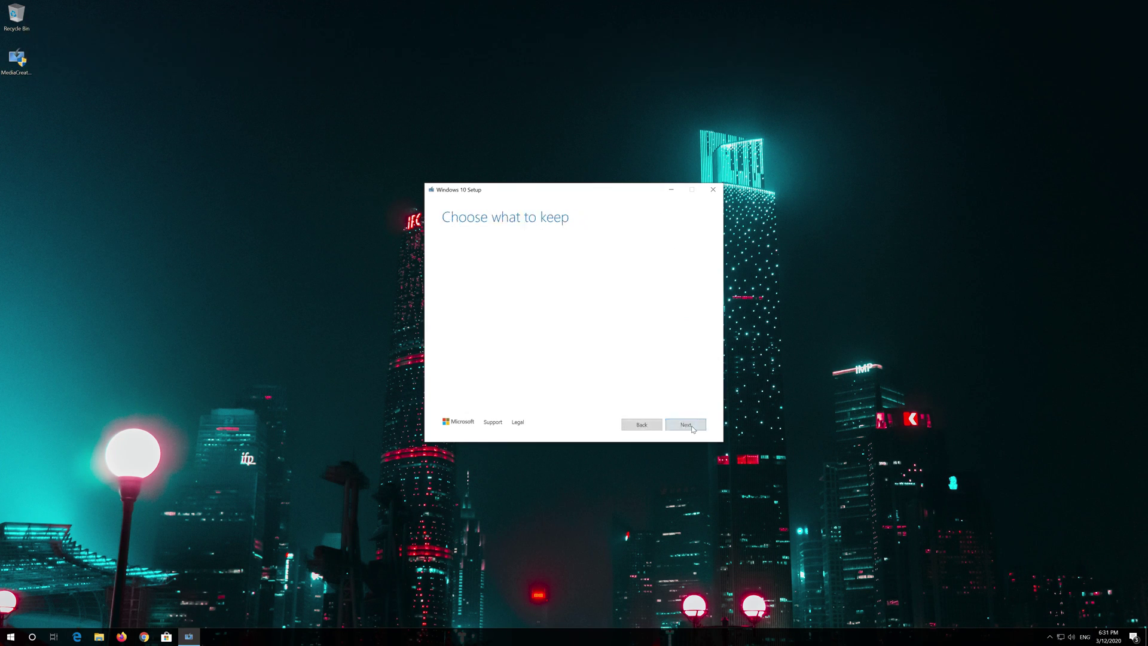
pyautogui.click(686, 425)
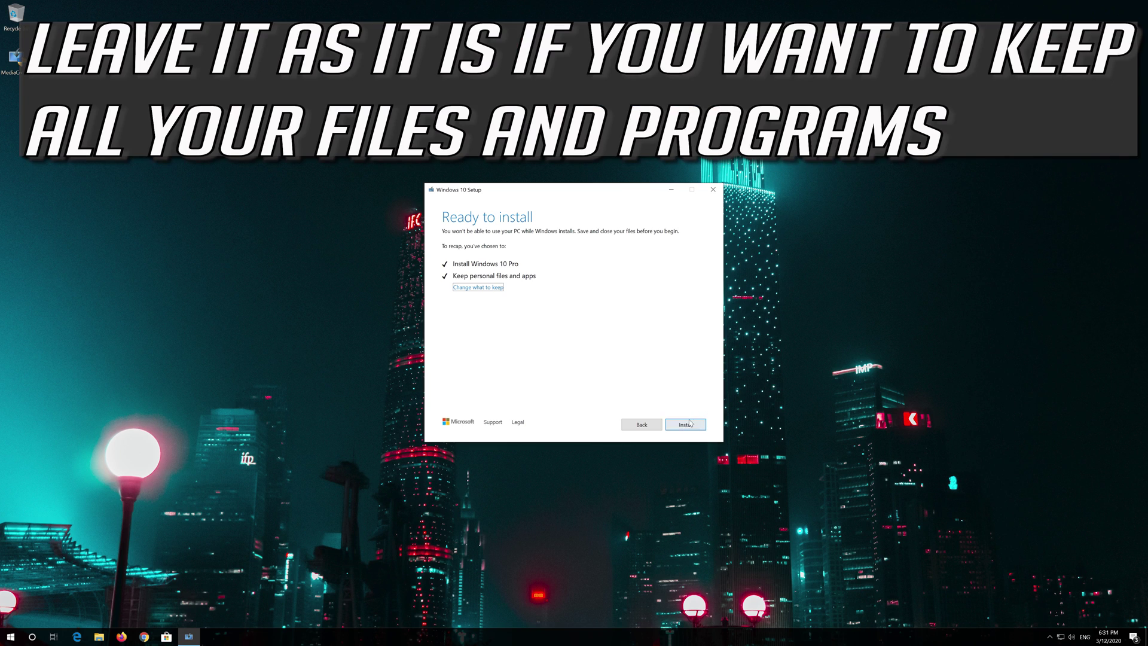
# Step: Install the Windows 10 Pro upgrade and let the PC restart back to the desktop
pyautogui.click(685, 425)
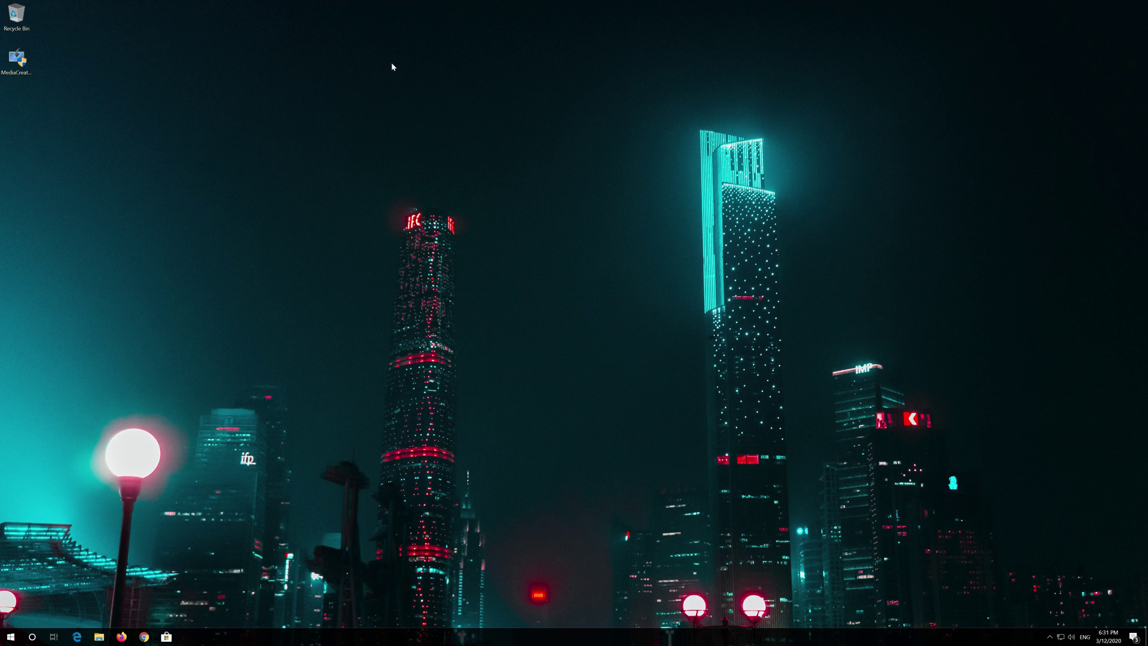
# Step: Delete the MediaCreationTool1909 installer from the desktop and empty the Recycle Bin
pyautogui.click(13, 72)
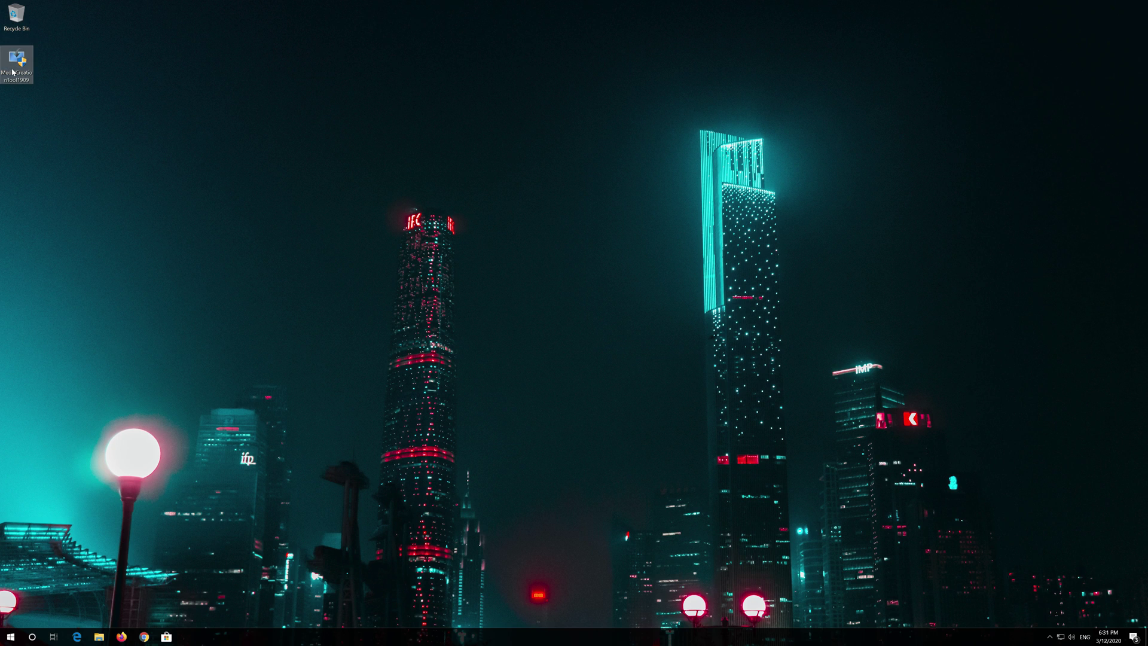
pyautogui.rightClick(13, 73)
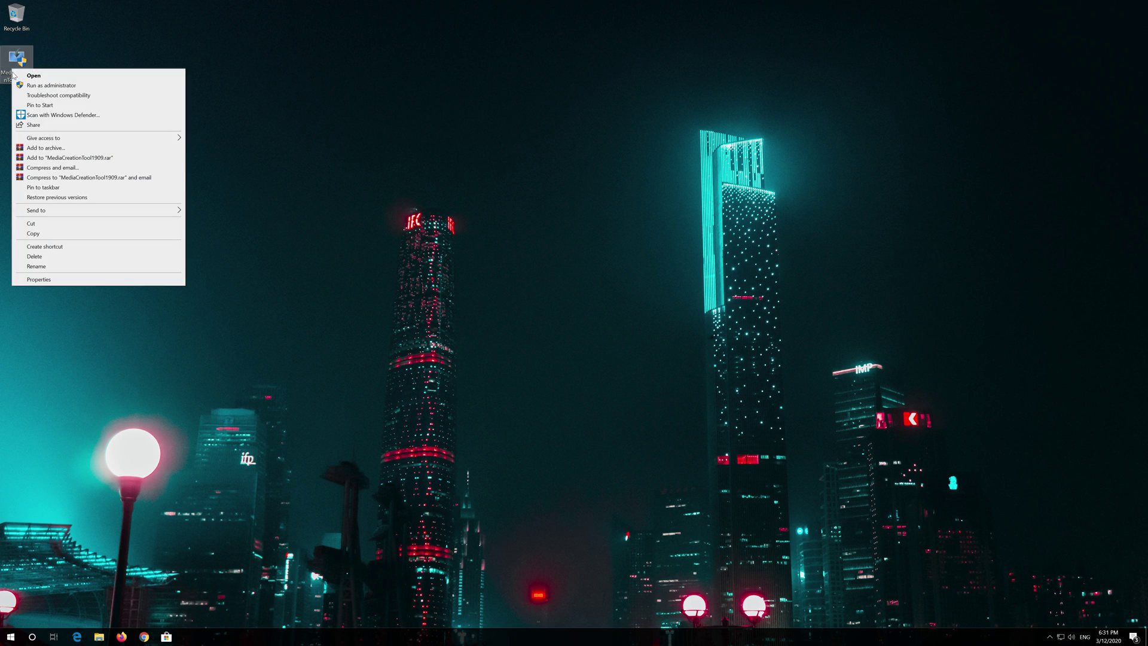
pyautogui.click(34, 256)
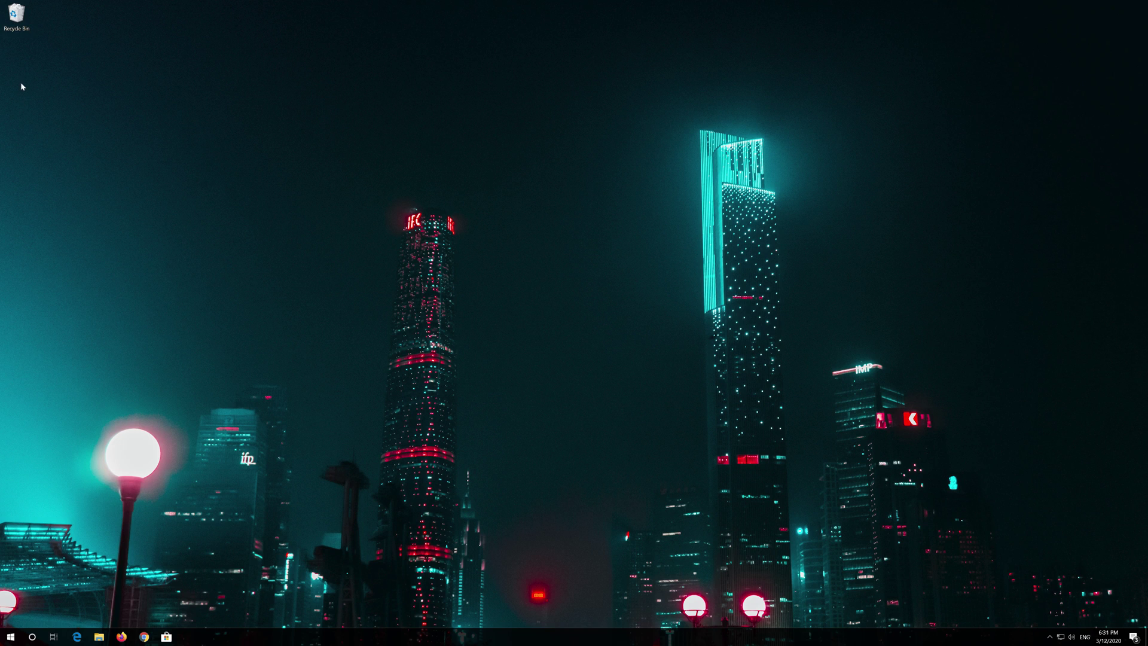
pyautogui.rightClick(13, 10)
pyautogui.click(42, 27)
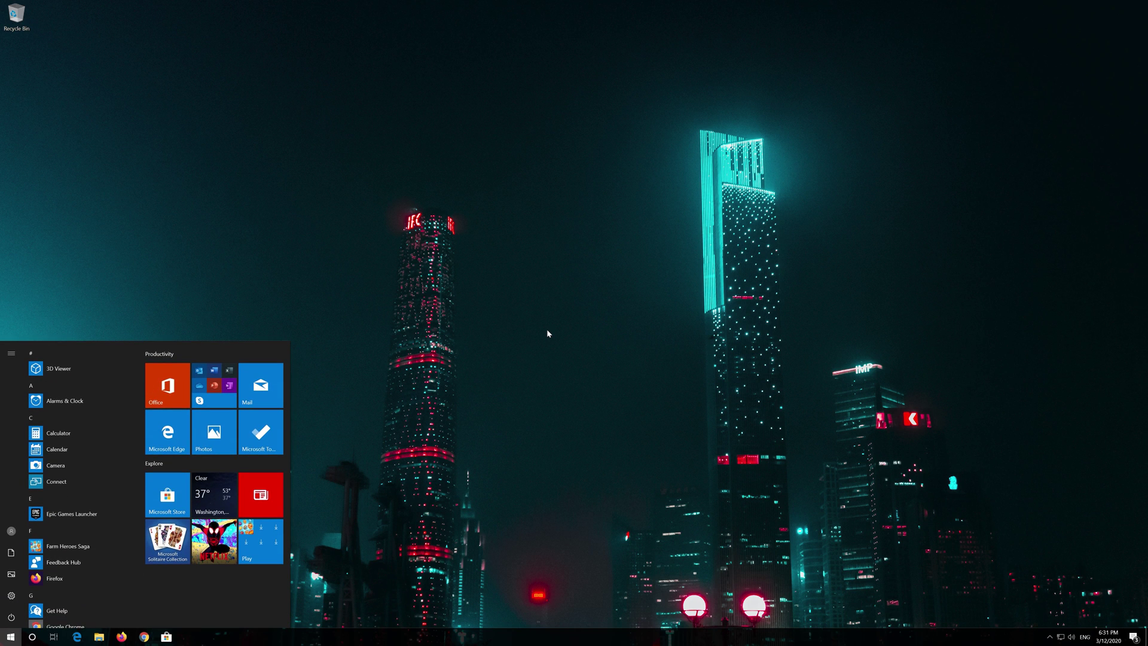
# Step: Search Start for 'recovery options' and open the Recovery settings for Advanced startup
pyautogui.write('recovery')
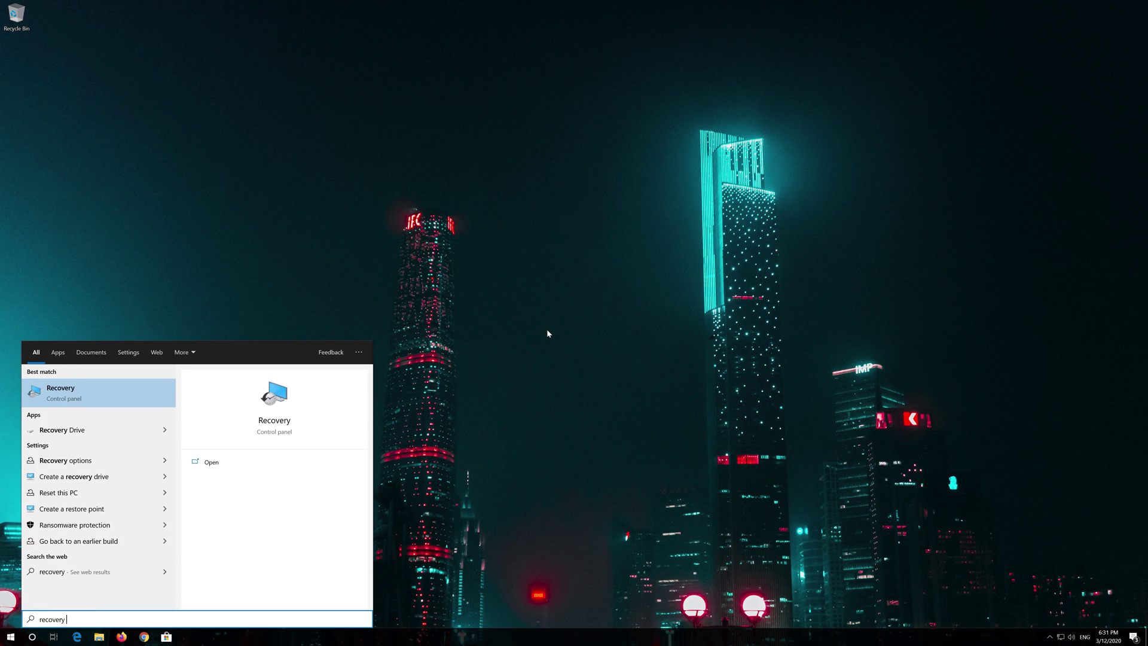
pyautogui.write(' options')
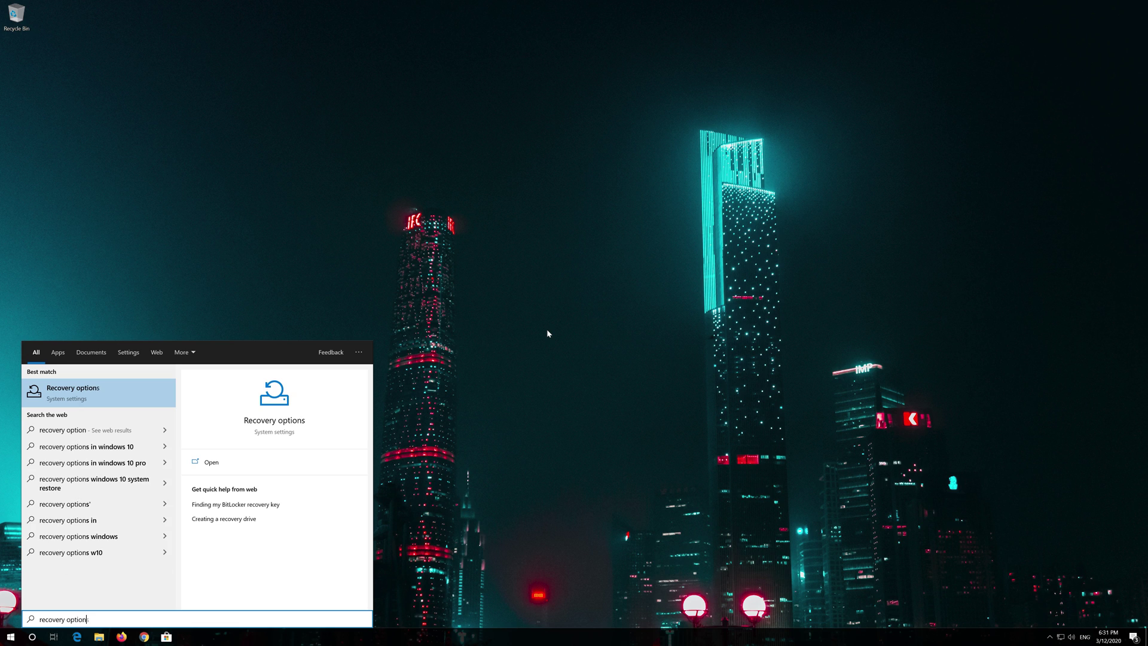
pyautogui.click(99, 394)
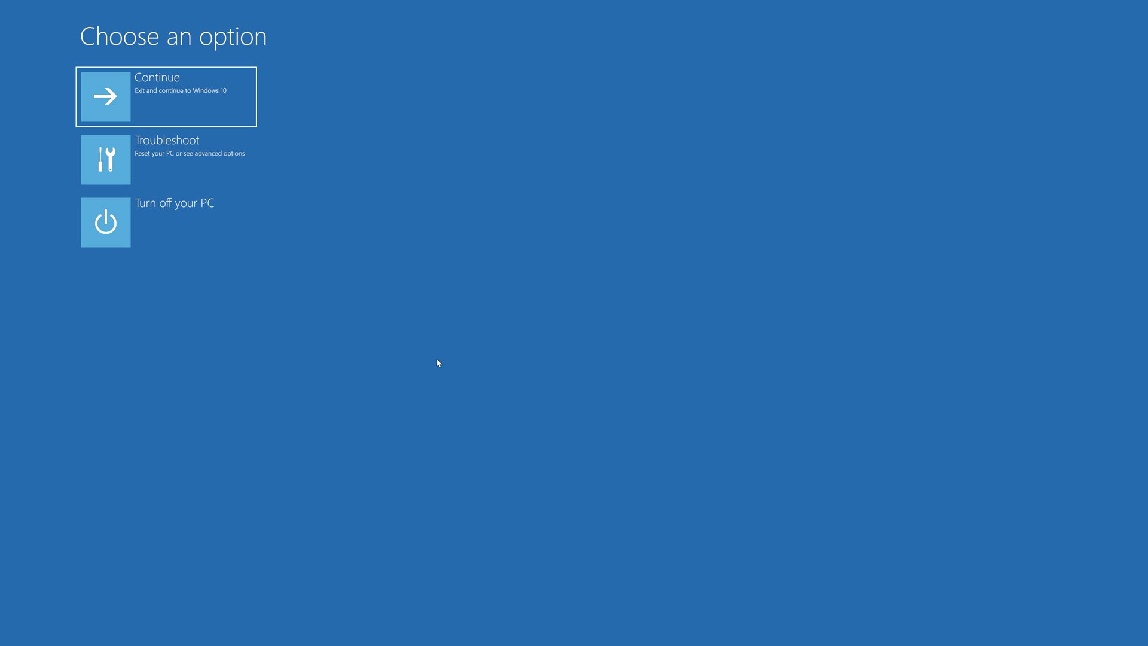
# Step: Choose Troubleshoot on the recovery screen to head toward System Restore
pyautogui.click(186, 165)
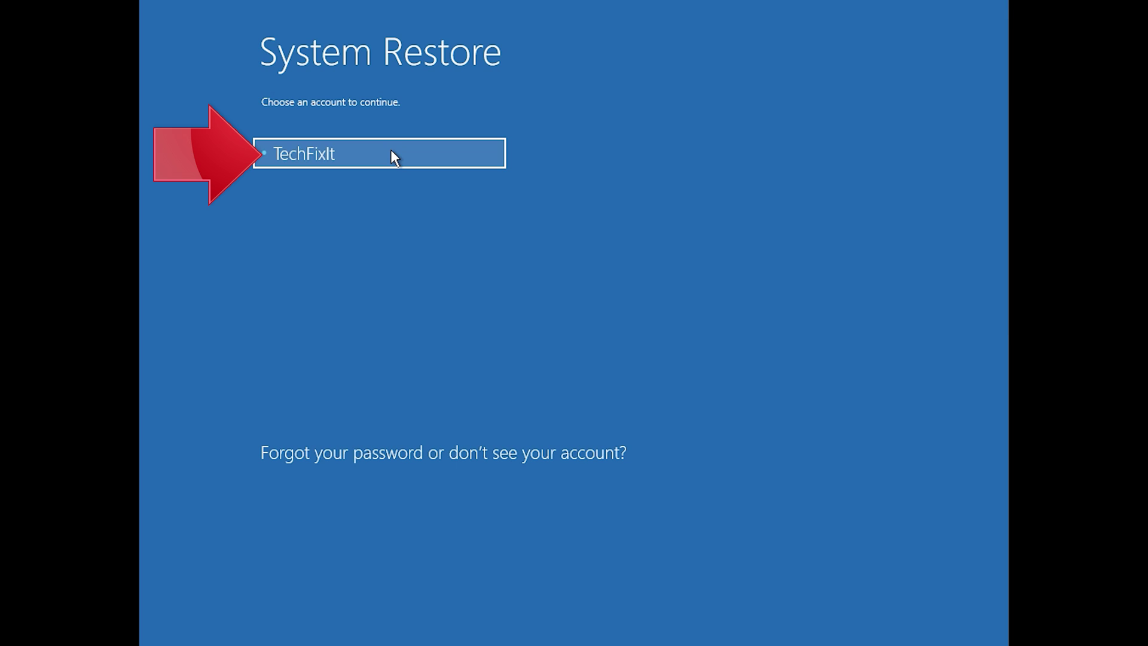
# Step: Select the user account in the recovery environment and confirm it with its password
pyautogui.click(390, 151)
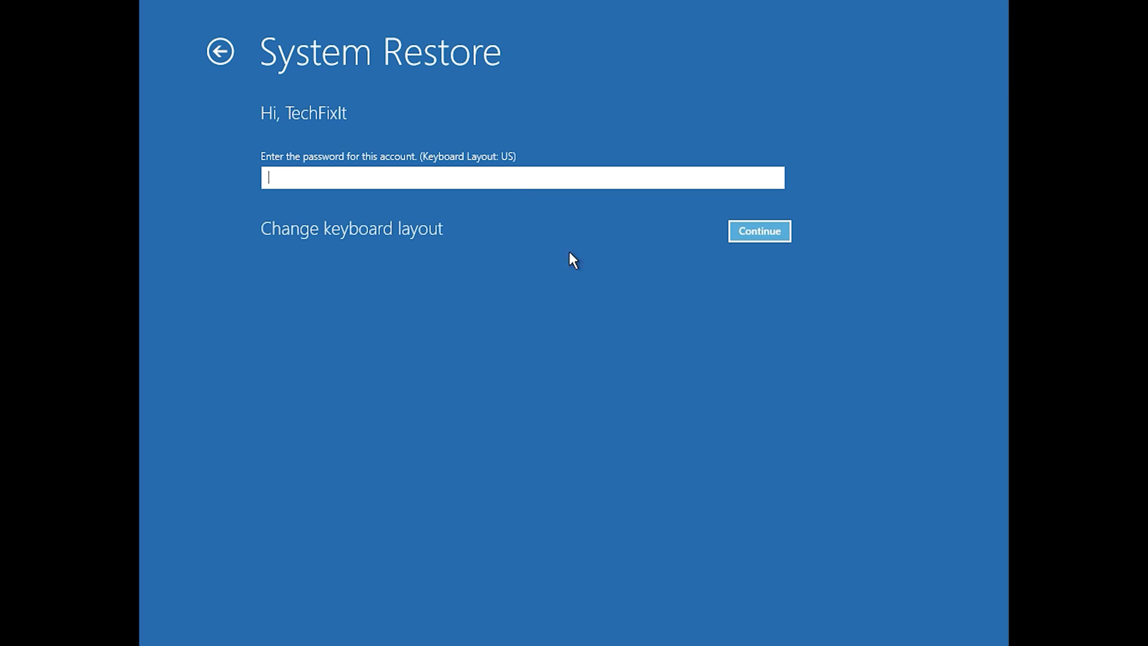
pyautogui.click(747, 233)
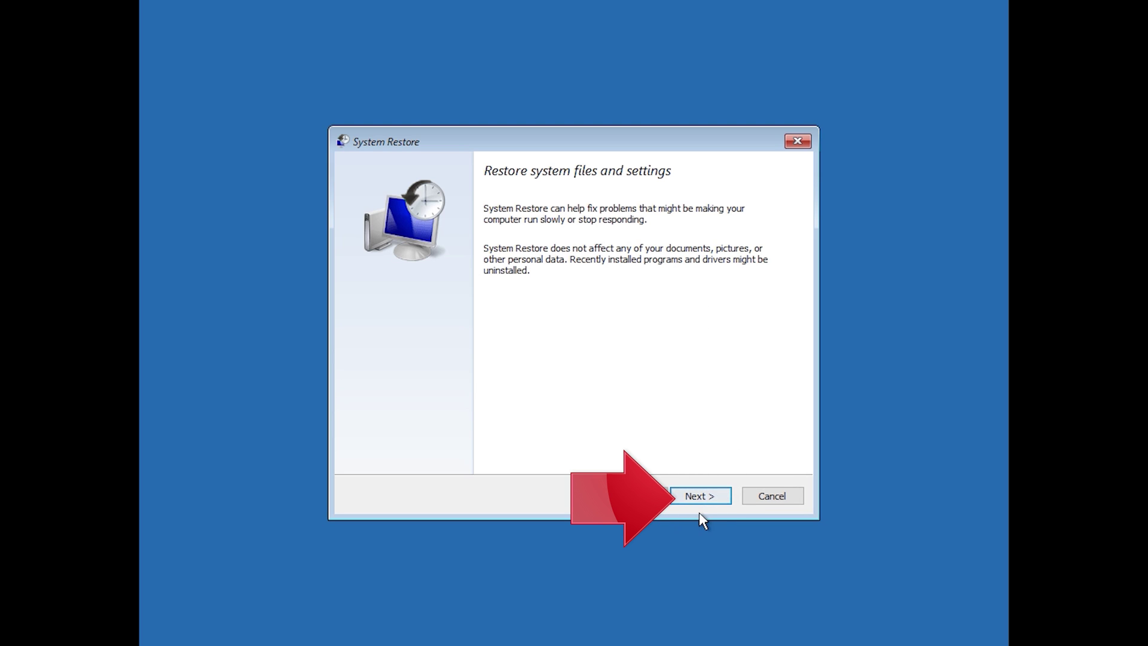
# Step: Pick the 1/10/2020 12:21:42 AM restore point for Local Disk (C:) and confirm it with Finish
pyautogui.click(701, 496)
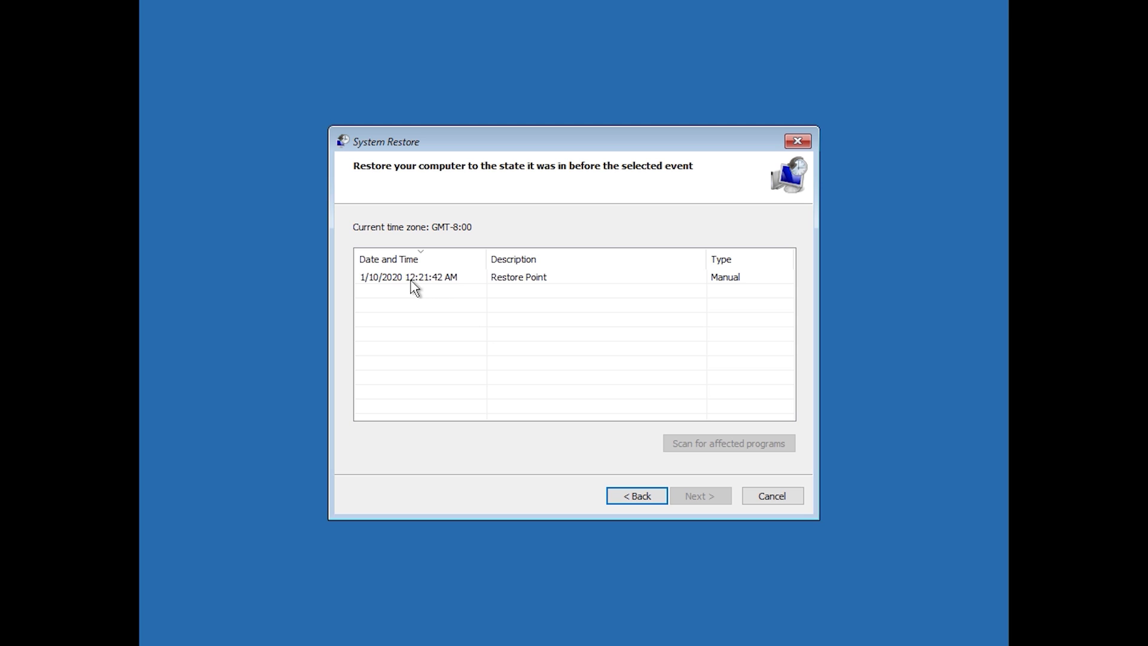
pyautogui.click(387, 276)
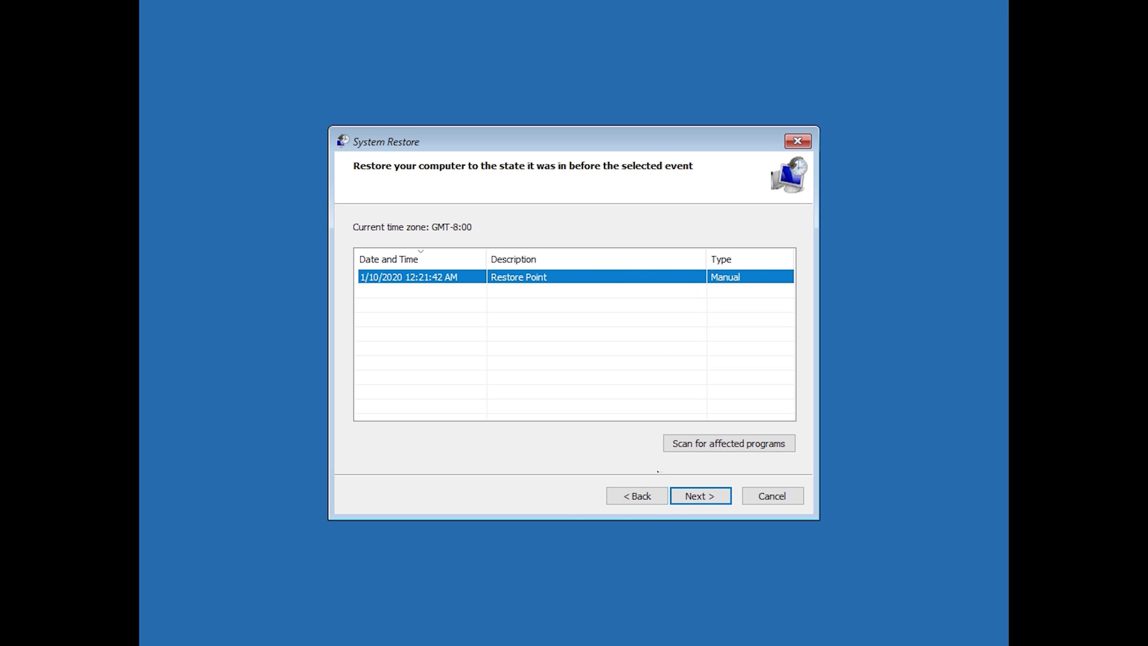
pyautogui.click(707, 504)
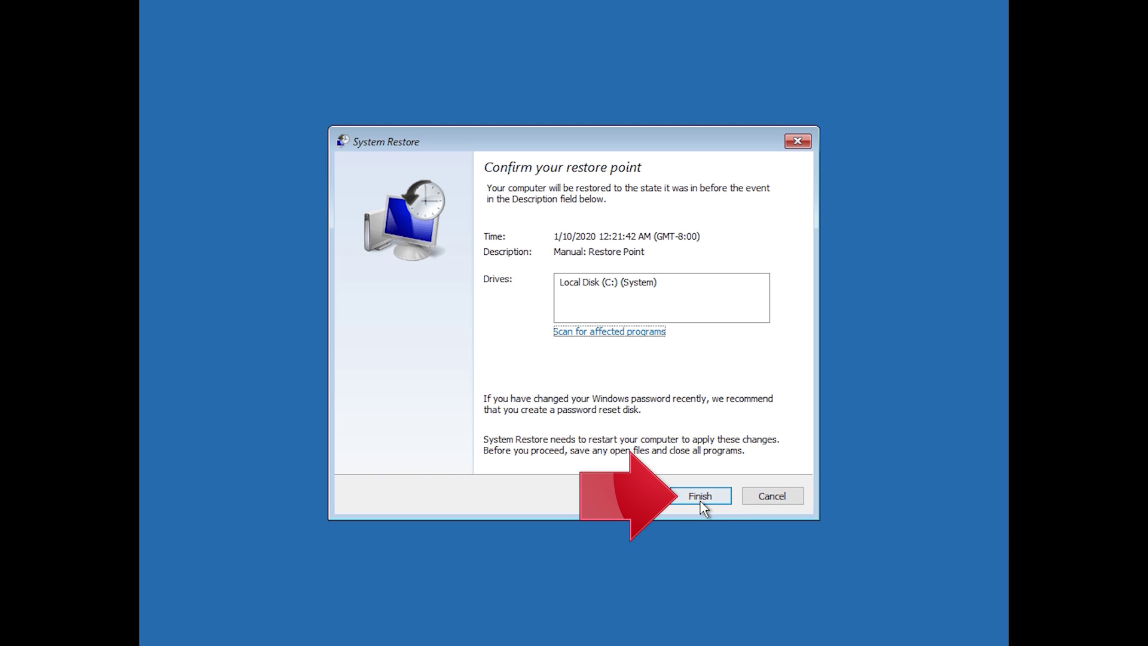
pyautogui.click(700, 497)
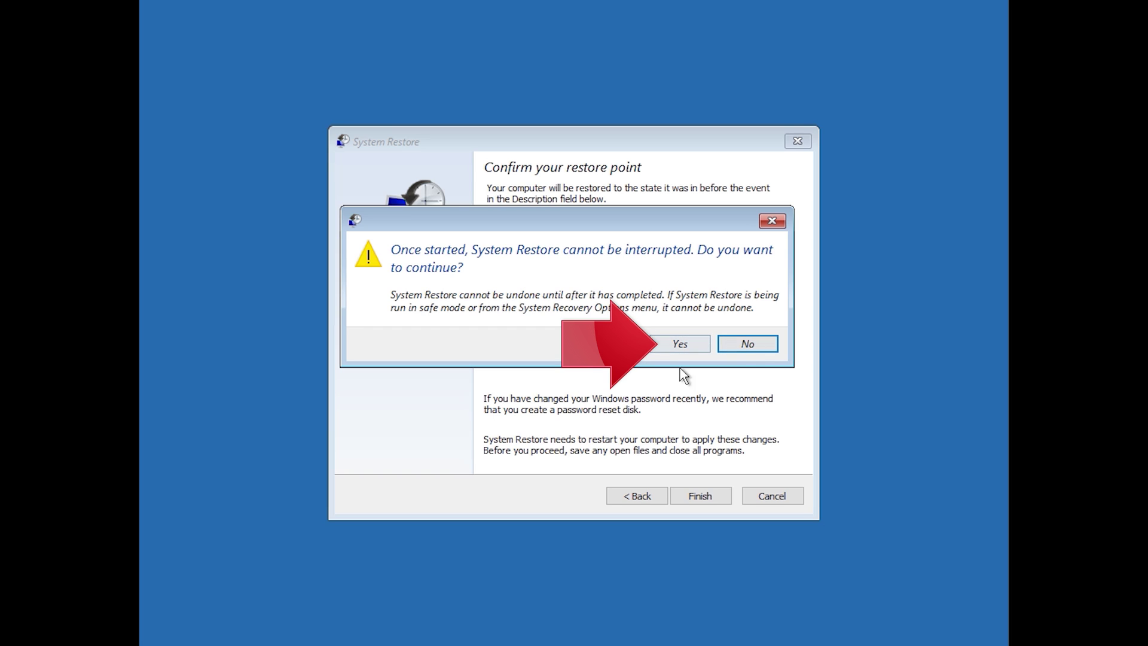
# Step: Accept the warning that the restore cannot be interrupted so System Restore begins
pyautogui.click(678, 347)
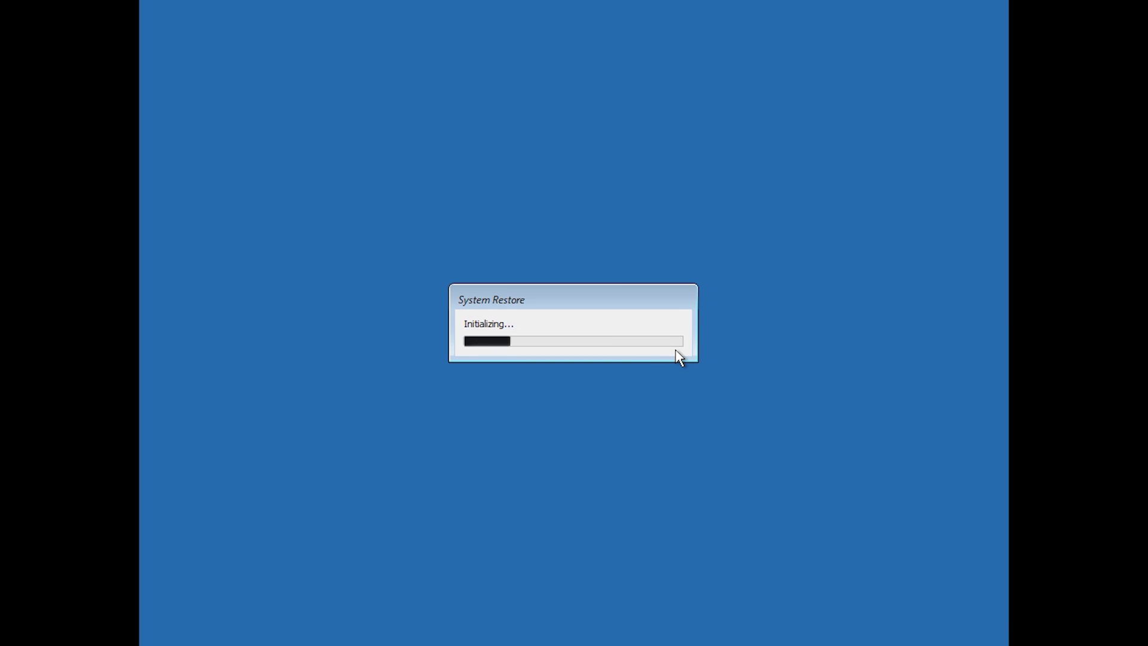